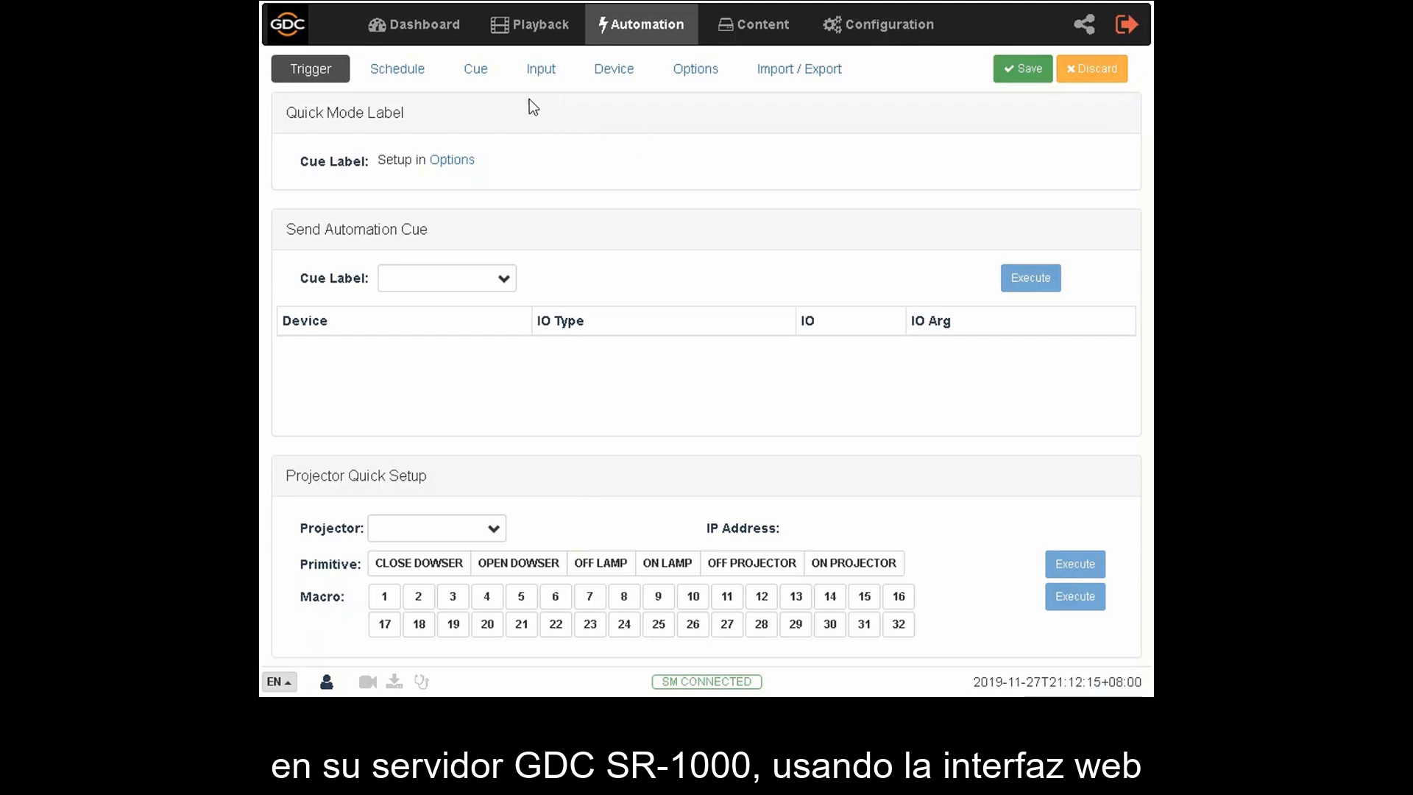
- Create an automation cue named START_PROJECTOR and add a first action entry to it
{"action": "left_click", "coordinate": [490, 81]}
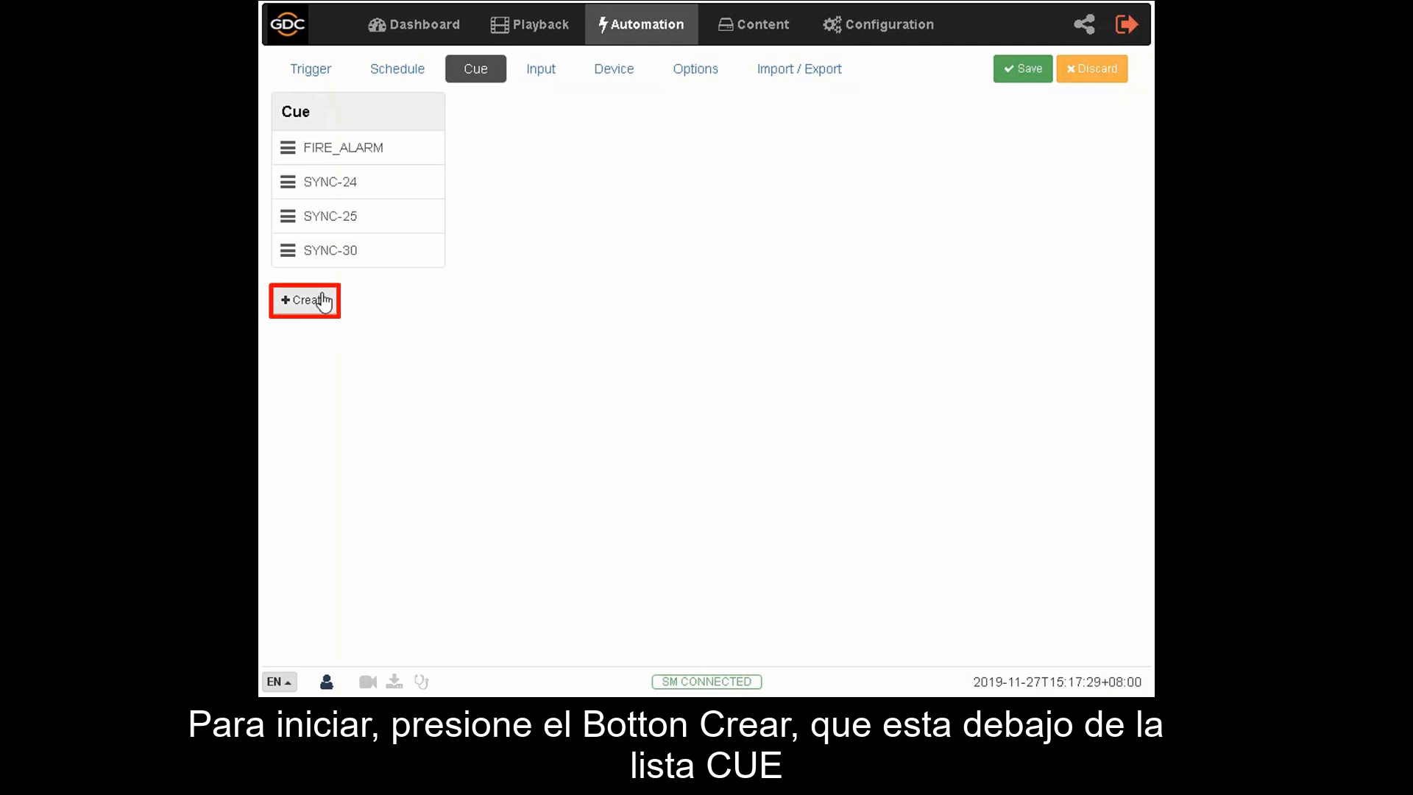
{"action": "left_click", "coordinate": [322, 300]}
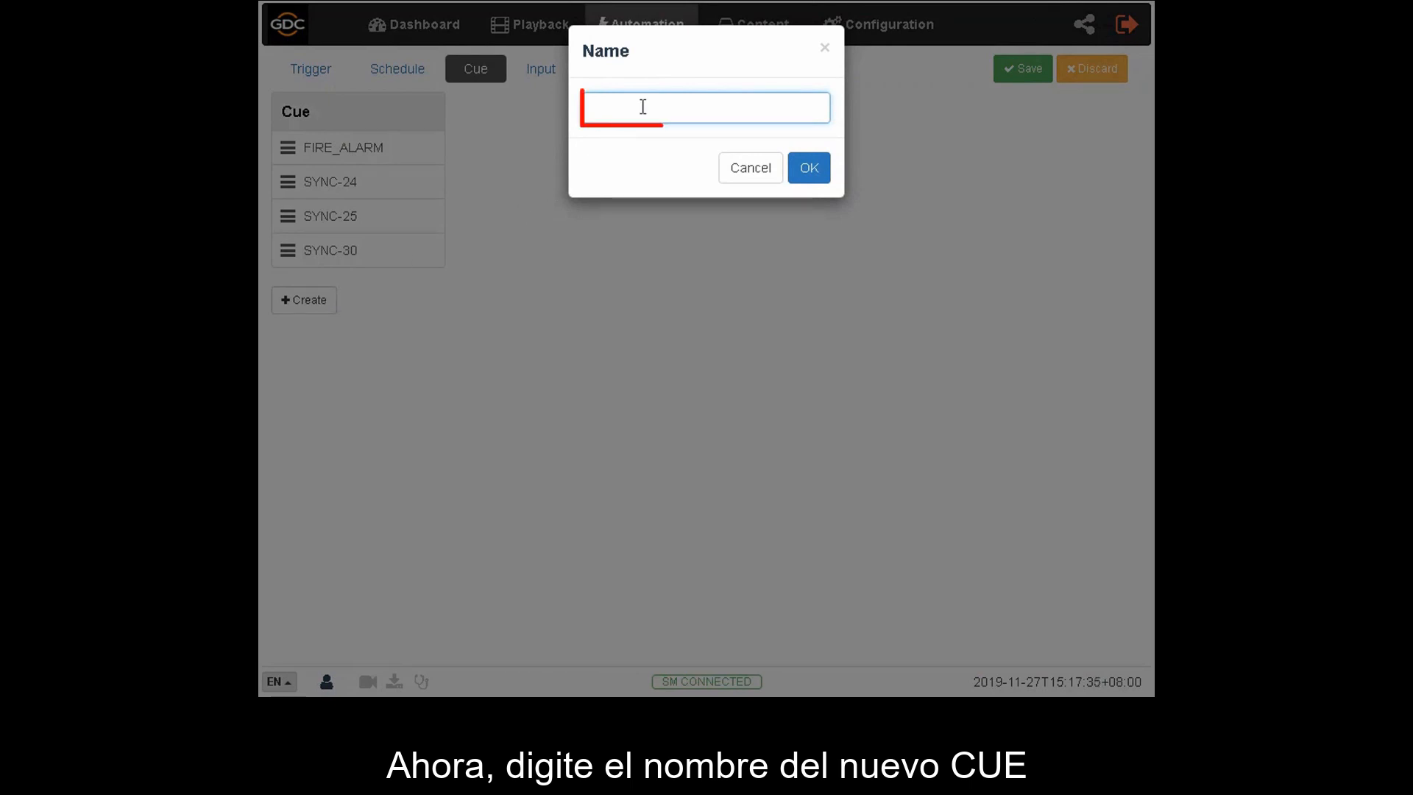
{"action": "type", "text": "START"}
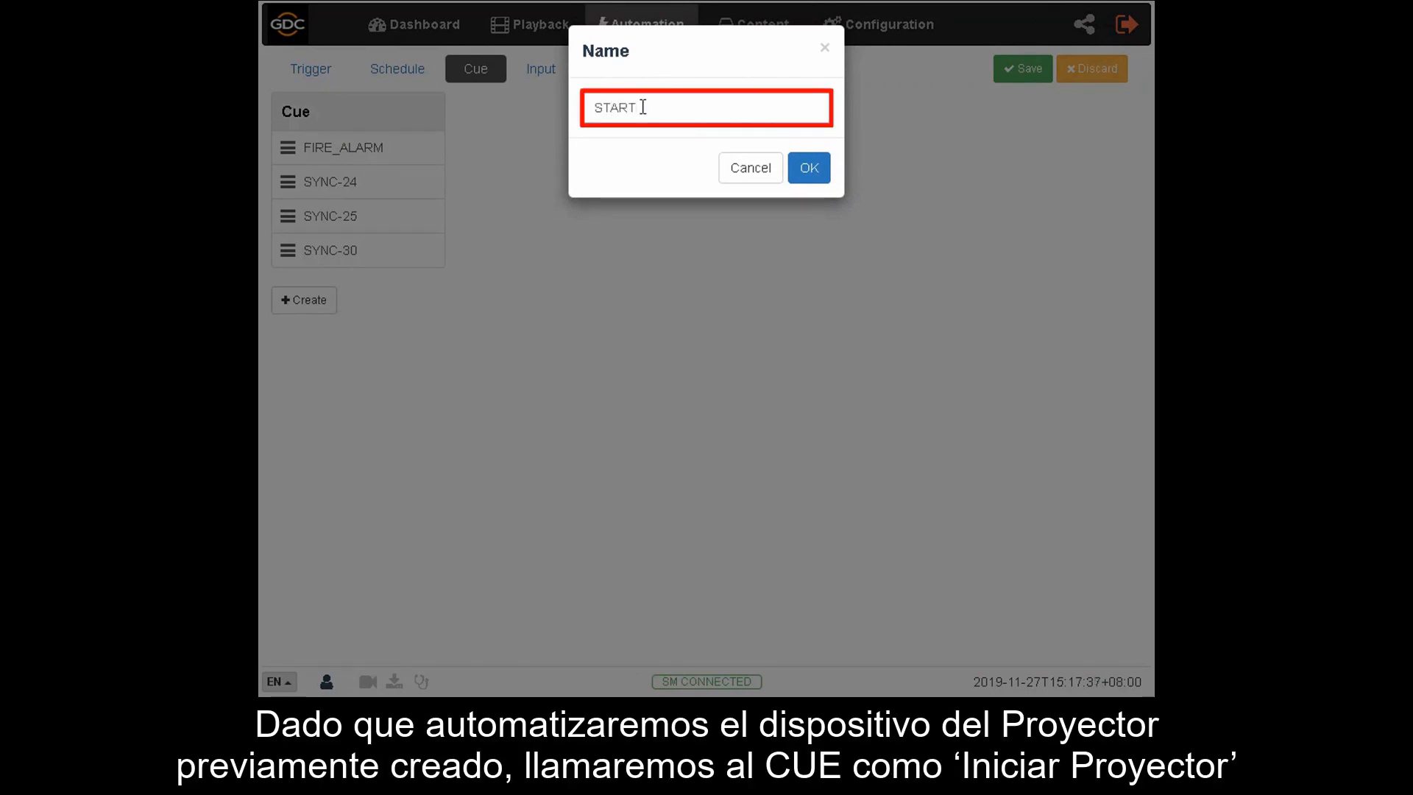
{"action": "type", "text": "_PRO"}
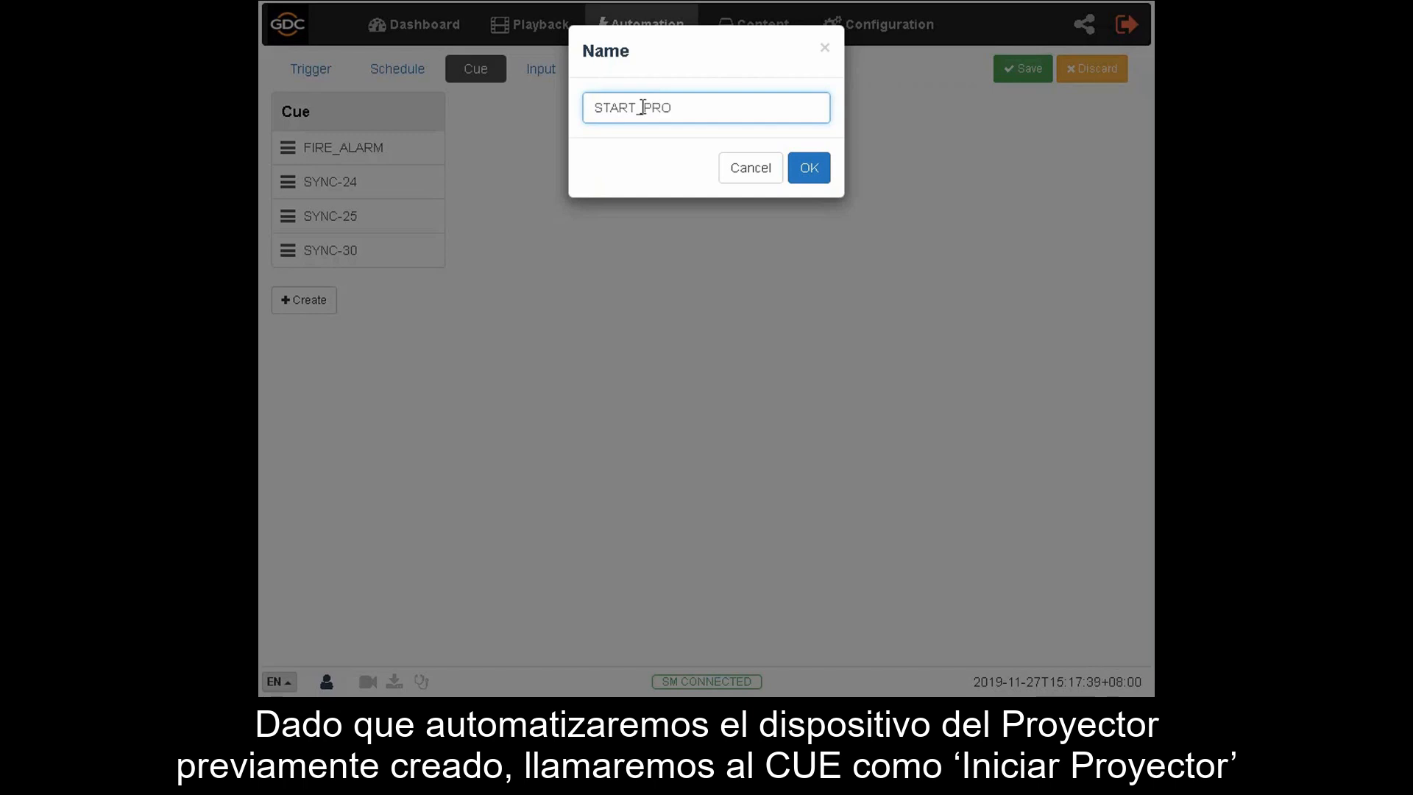
{"action": "type", "text": "JECTOR"}
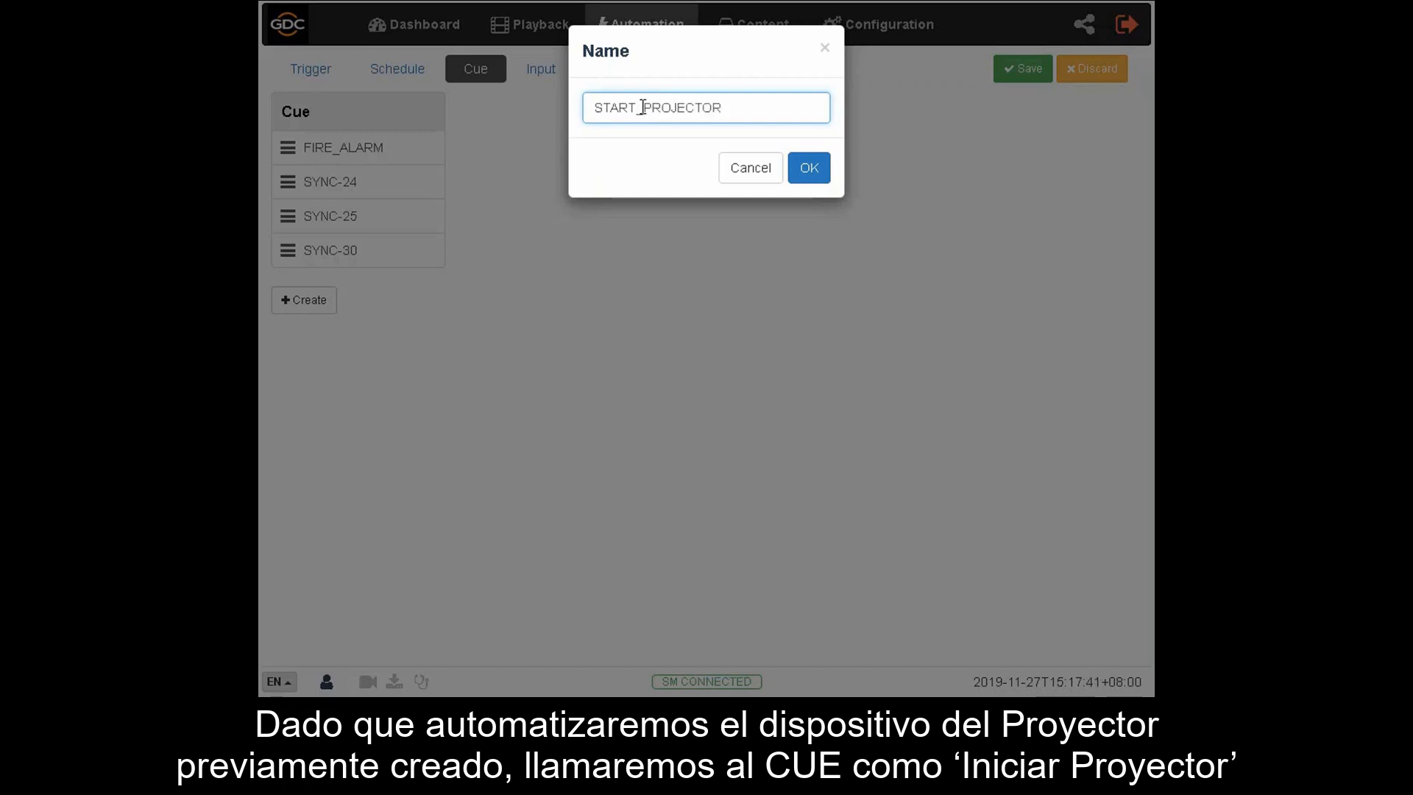
{"action": "left_click", "coordinate": [810, 171]}
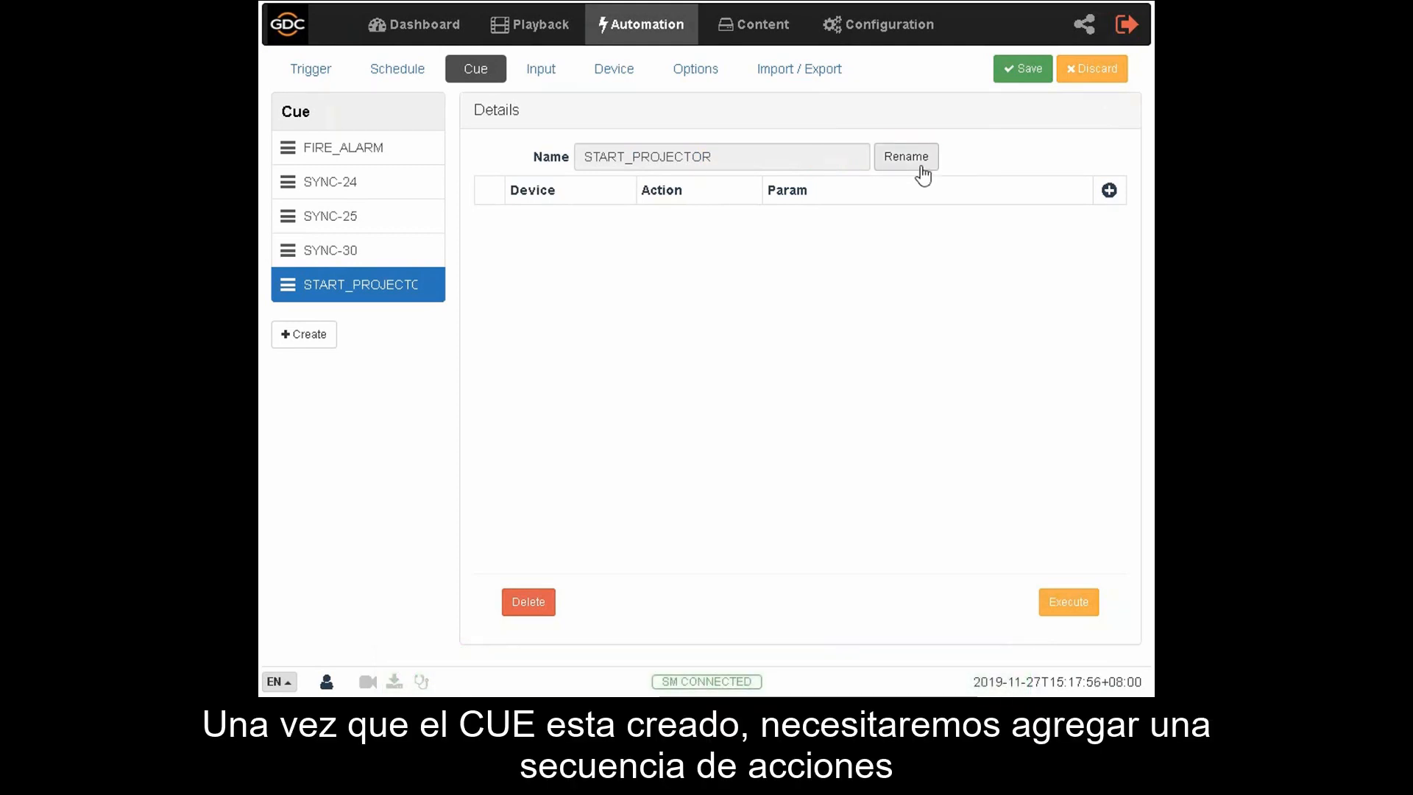
{"action": "left_click", "coordinate": [1109, 191]}
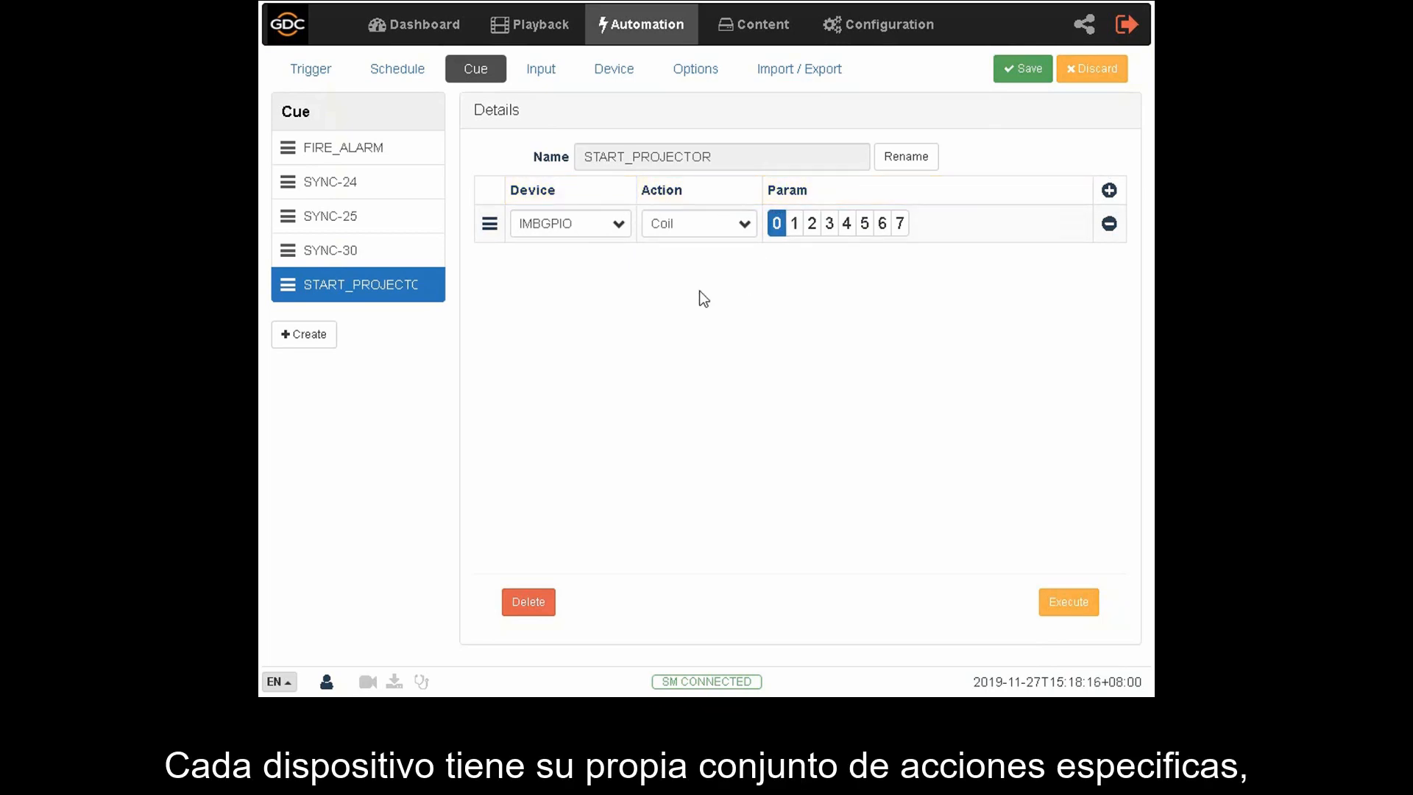
- Set the first entry's device to System and look through the parameters of its Primitive action
{"action": "left_click", "coordinate": [618, 224]}
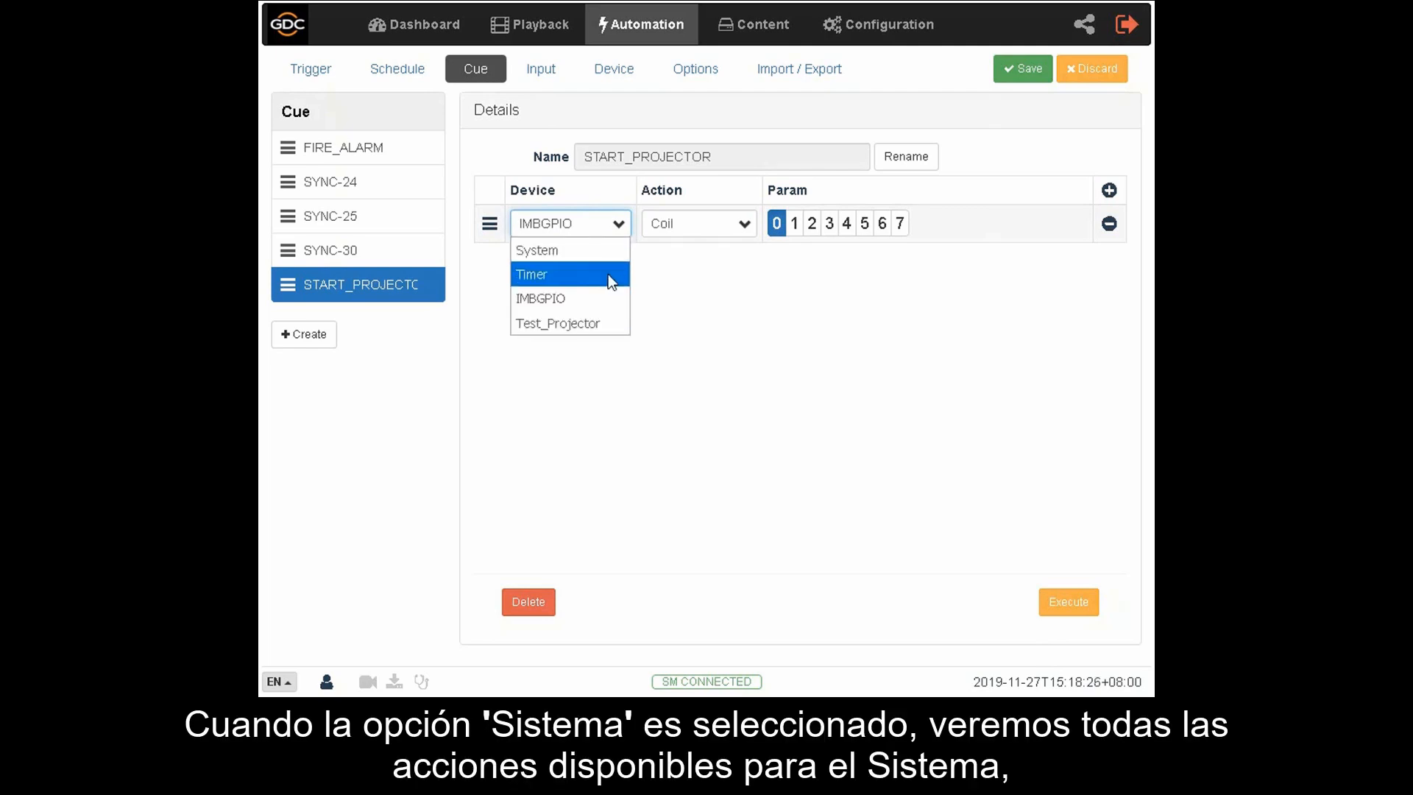
{"action": "left_click", "coordinate": [606, 254]}
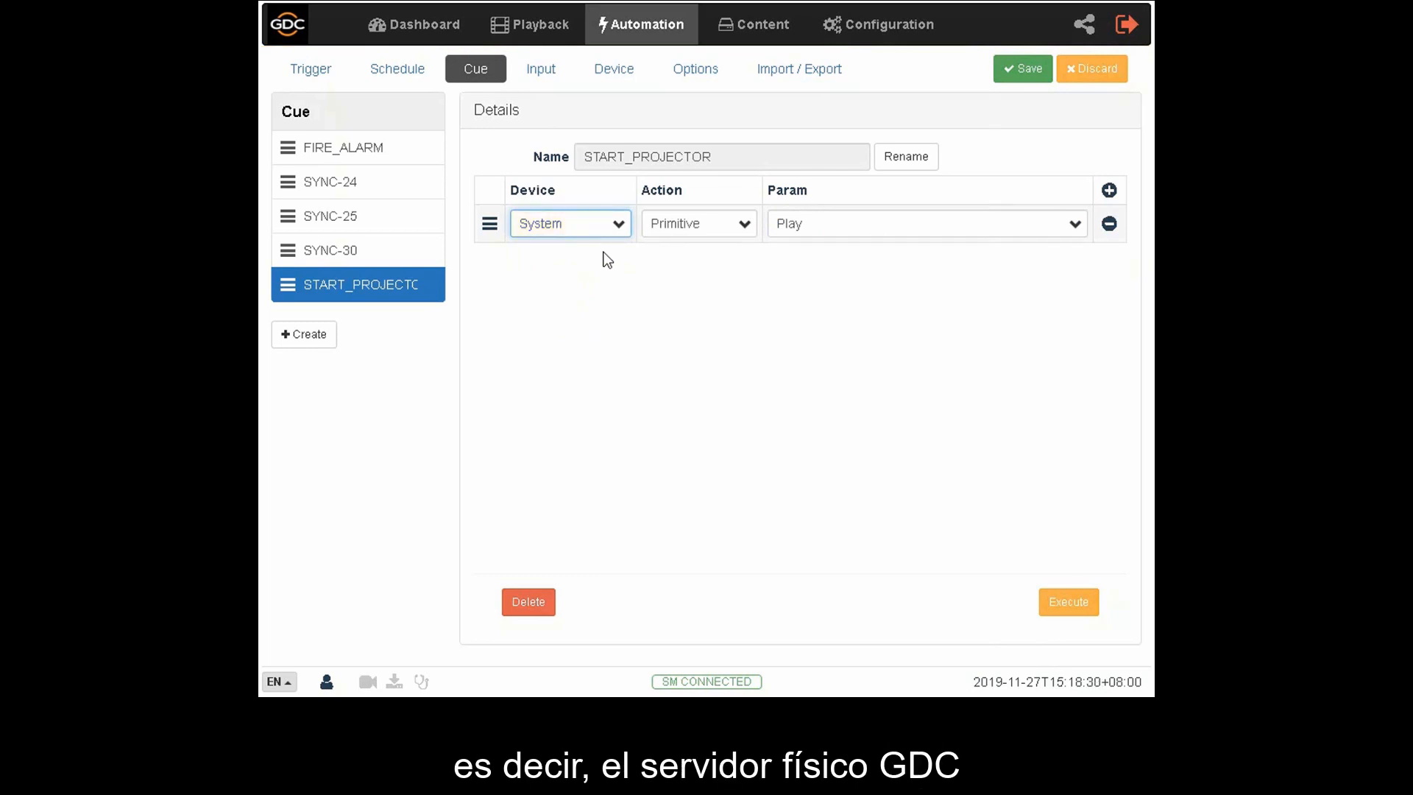
{"action": "left_click", "coordinate": [1075, 227]}
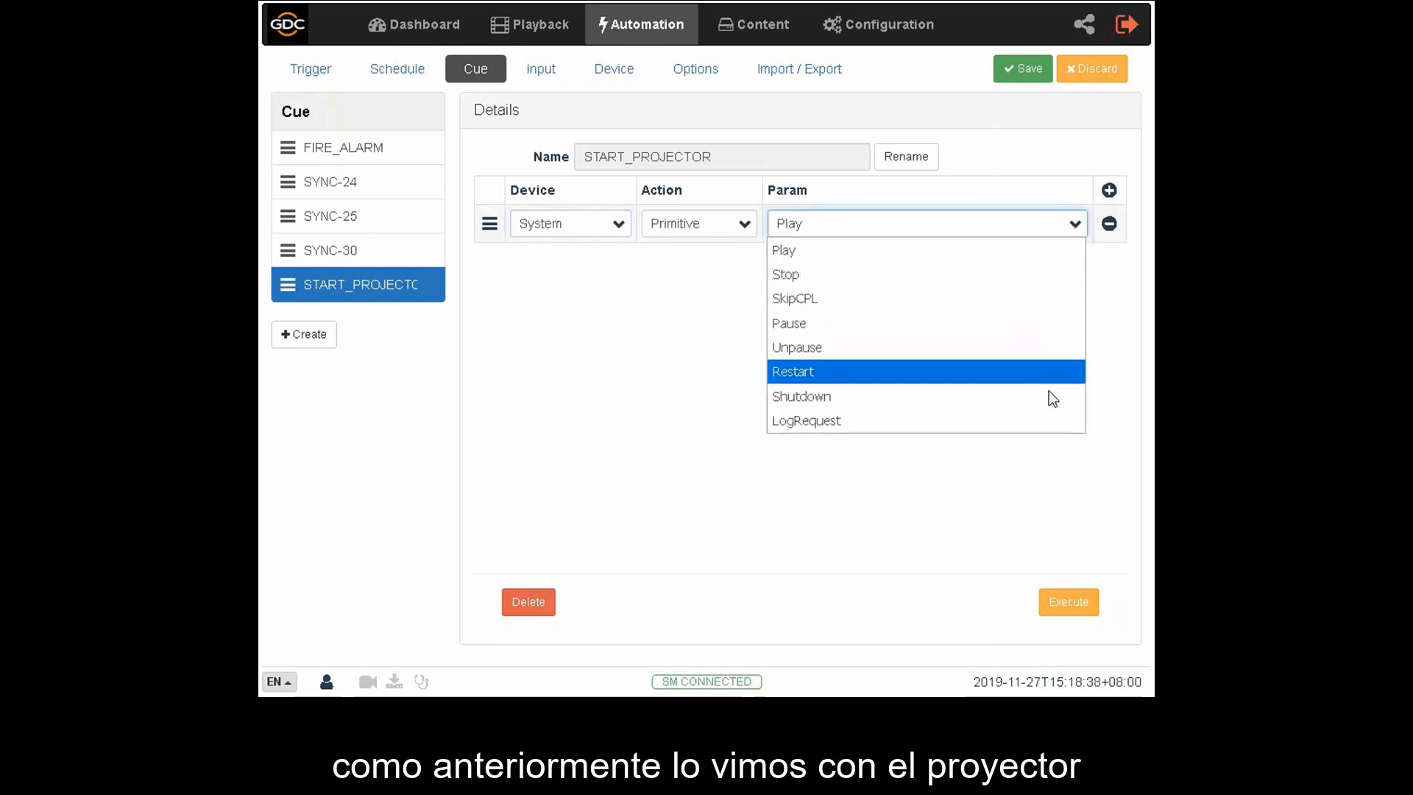
{"action": "left_click", "coordinate": [1050, 453]}
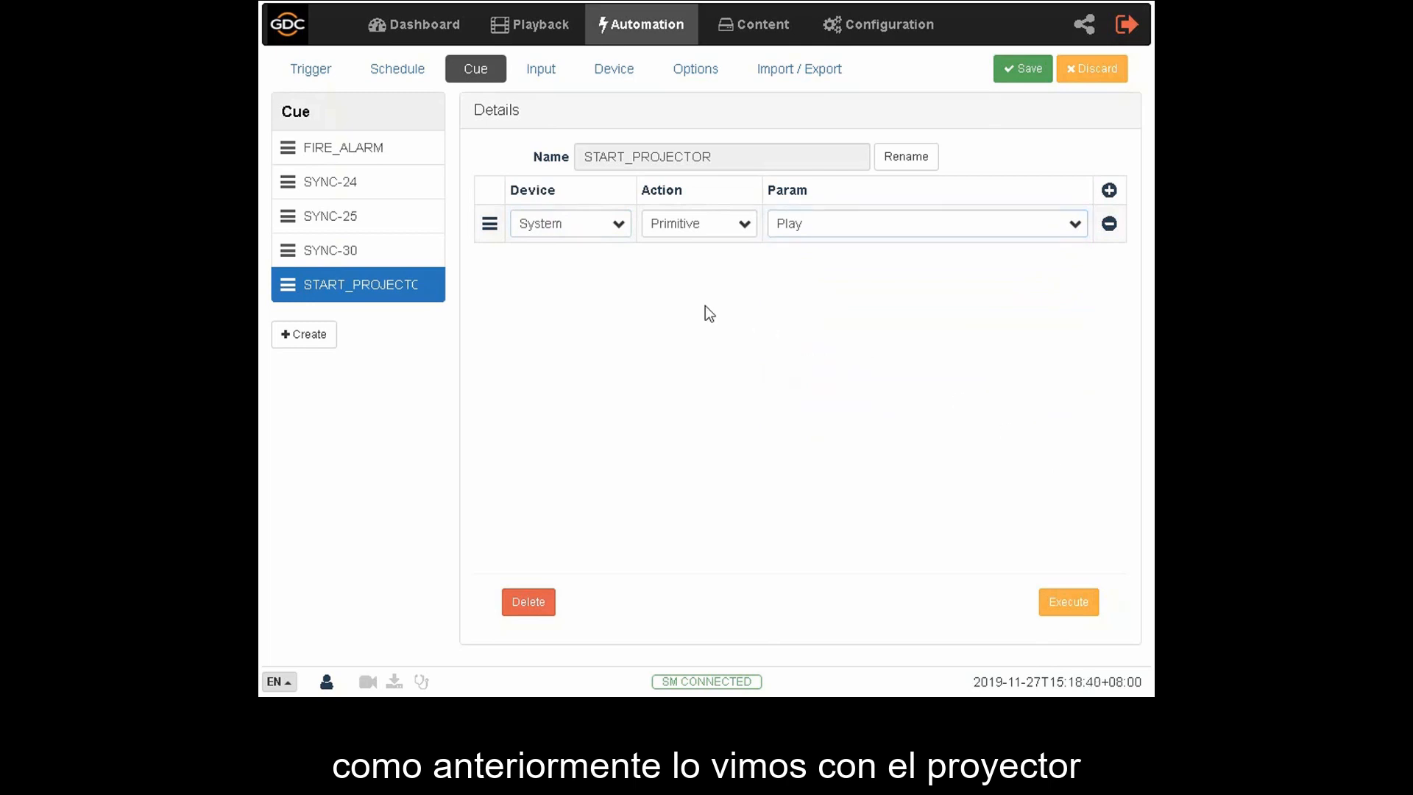
- Switch the first entry's device to Timer and open its delay value for editing
{"action": "left_click", "coordinate": [617, 224]}
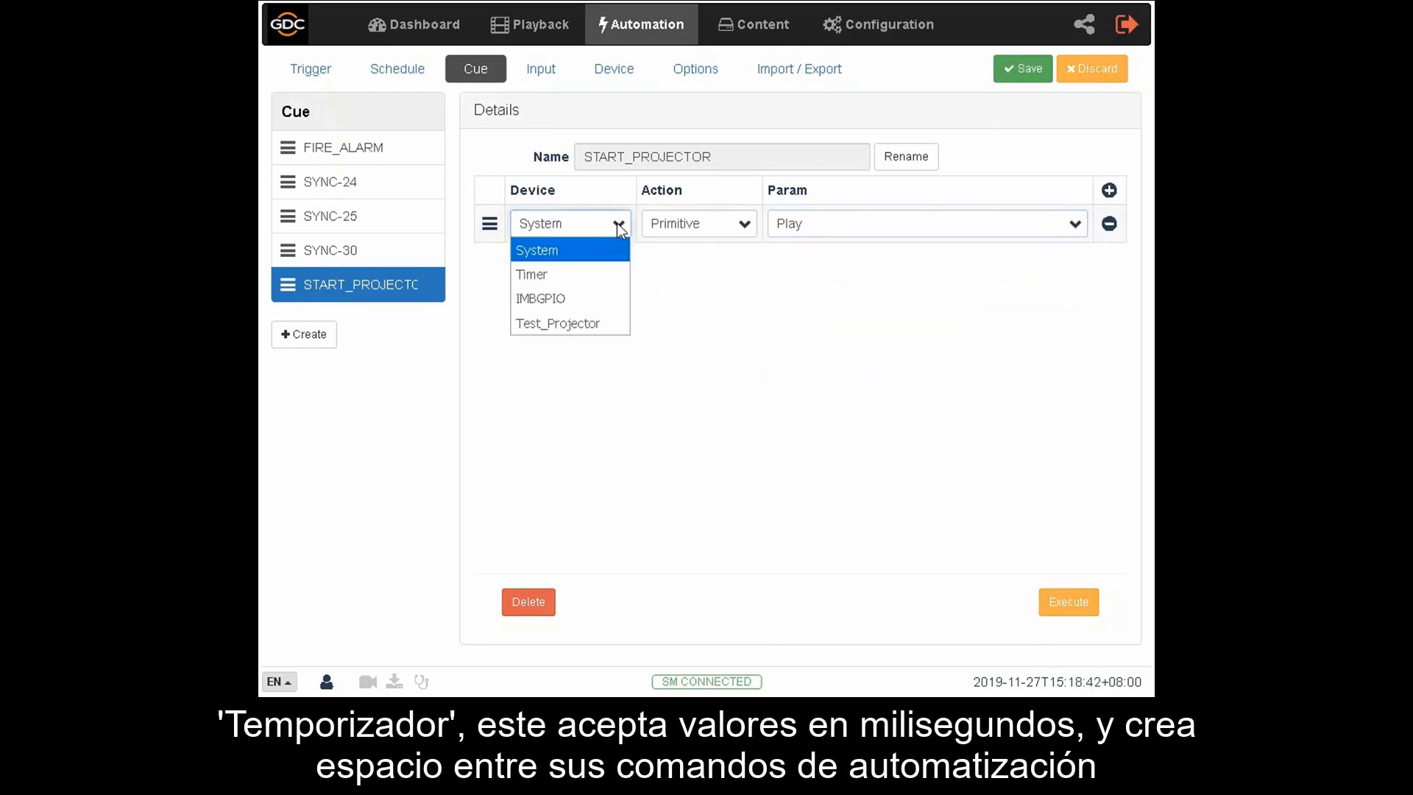
{"action": "left_click", "coordinate": [611, 272]}
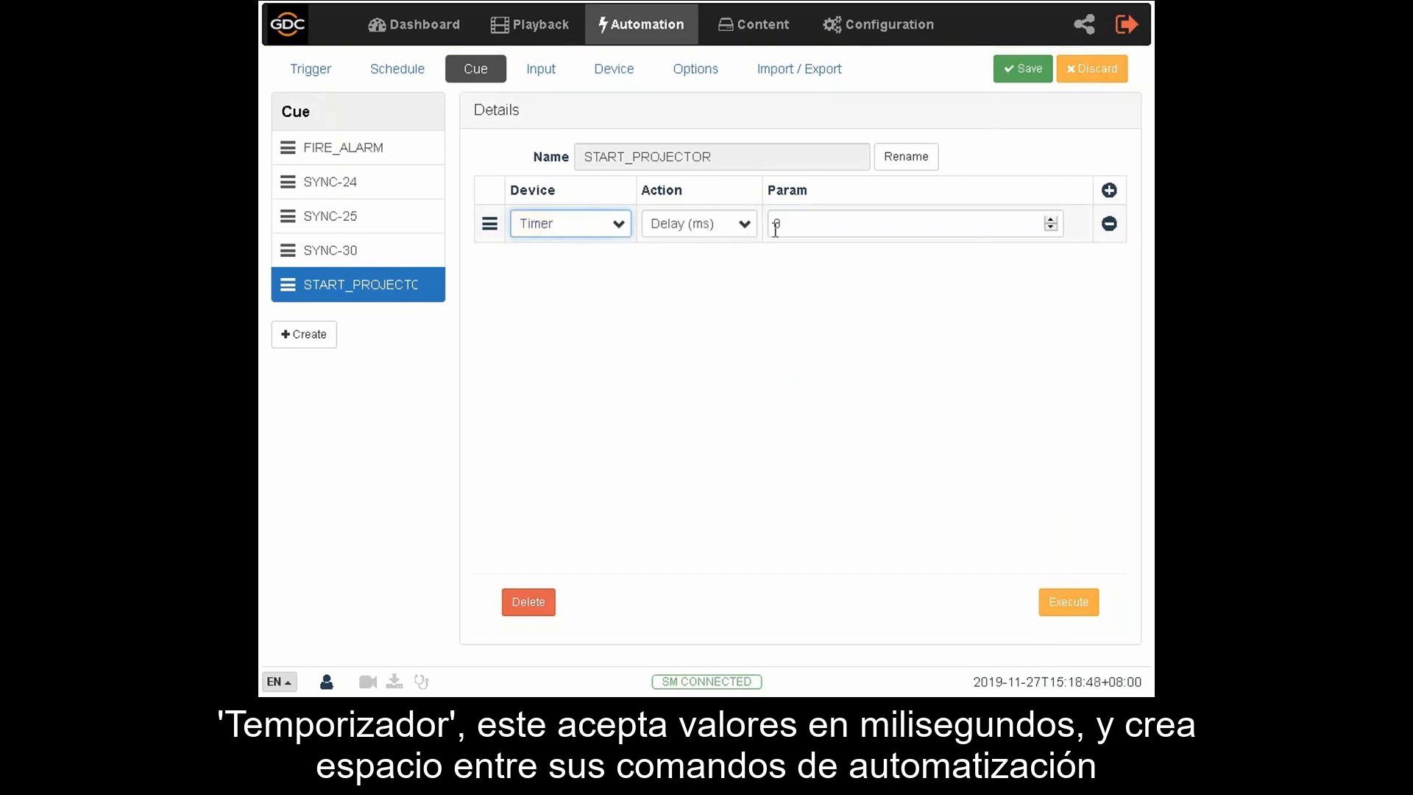
{"action": "left_click", "coordinate": [799, 224]}
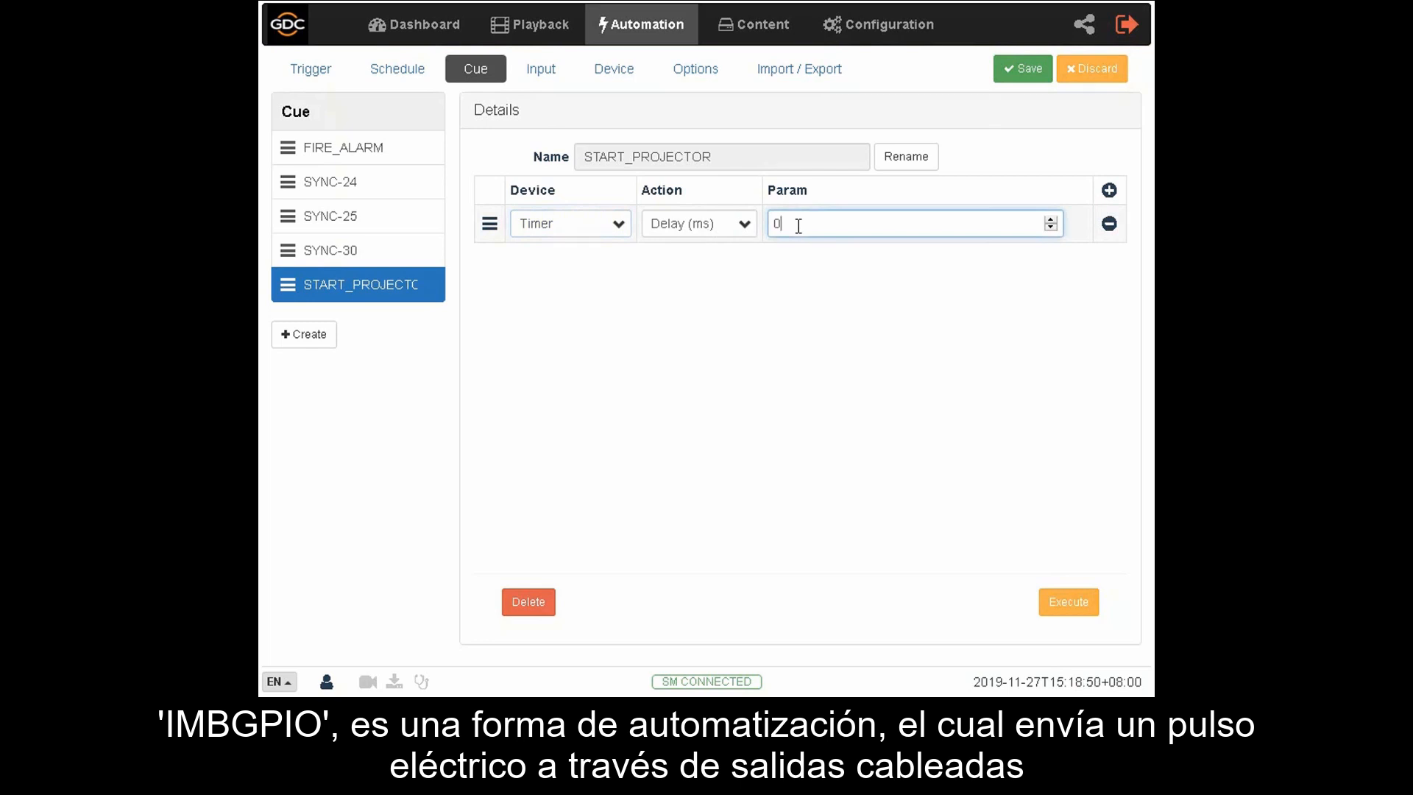
- Switch the first entry's device to IMBGPIO with the Coil action
{"action": "left_click", "coordinate": [622, 224]}
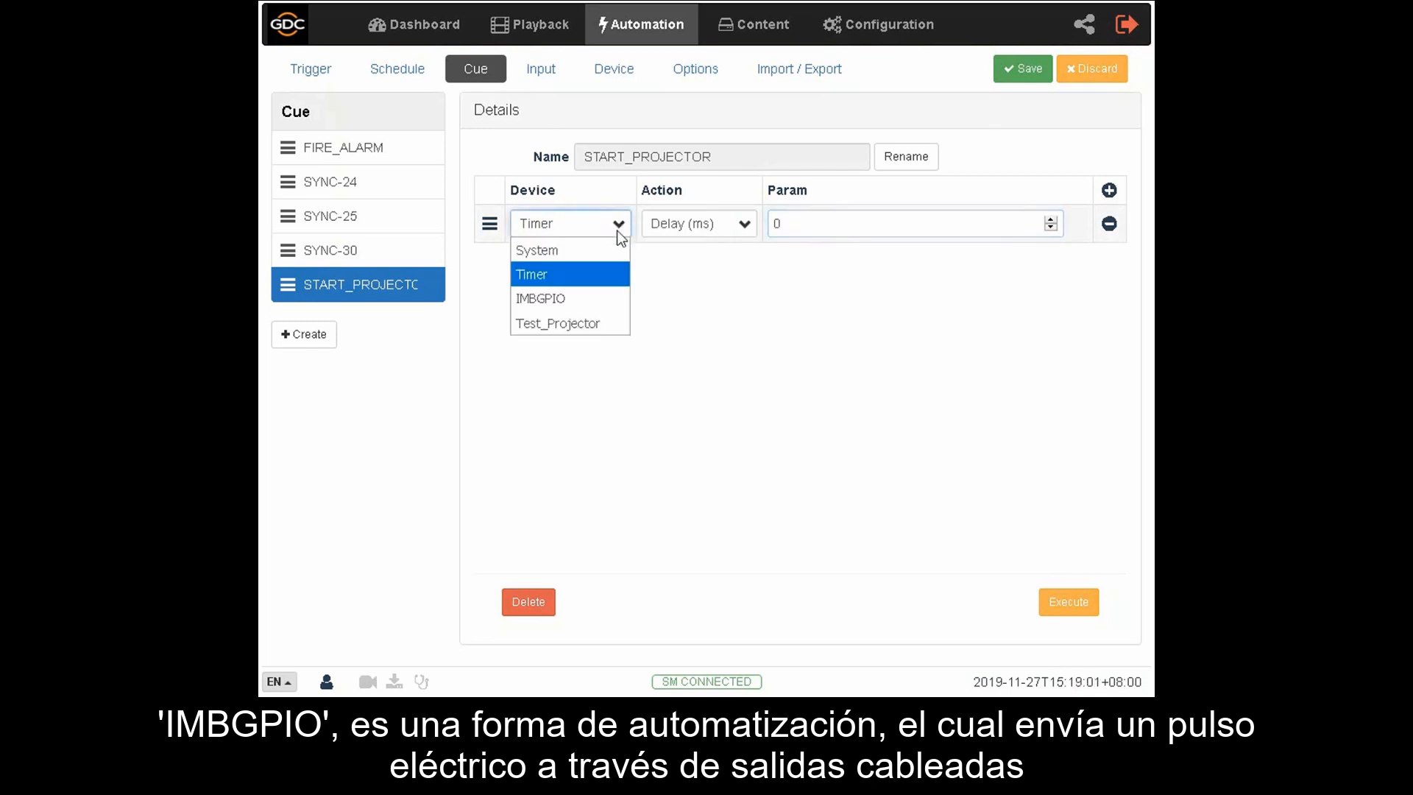
{"action": "left_click", "coordinate": [595, 298]}
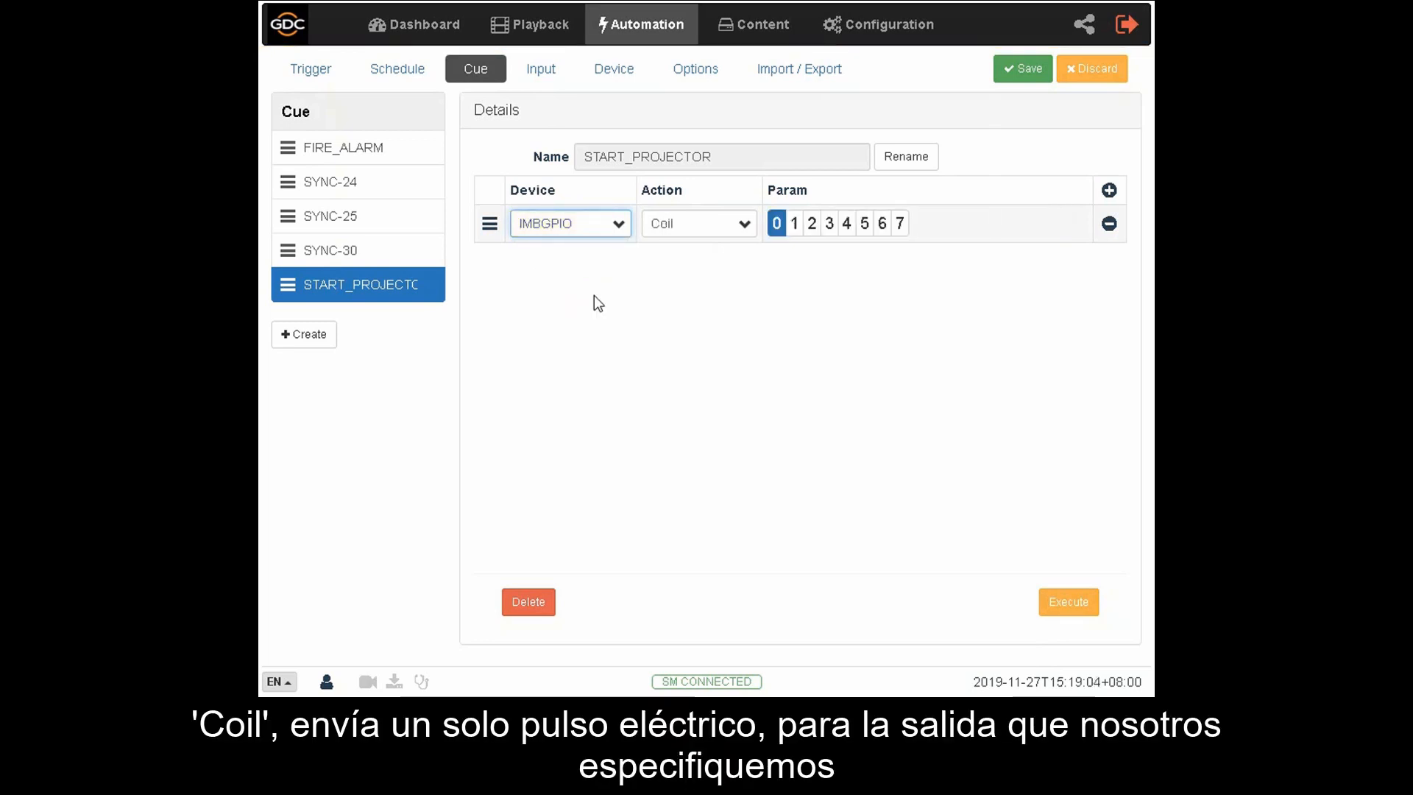
{"action": "left_click", "coordinate": [742, 223]}
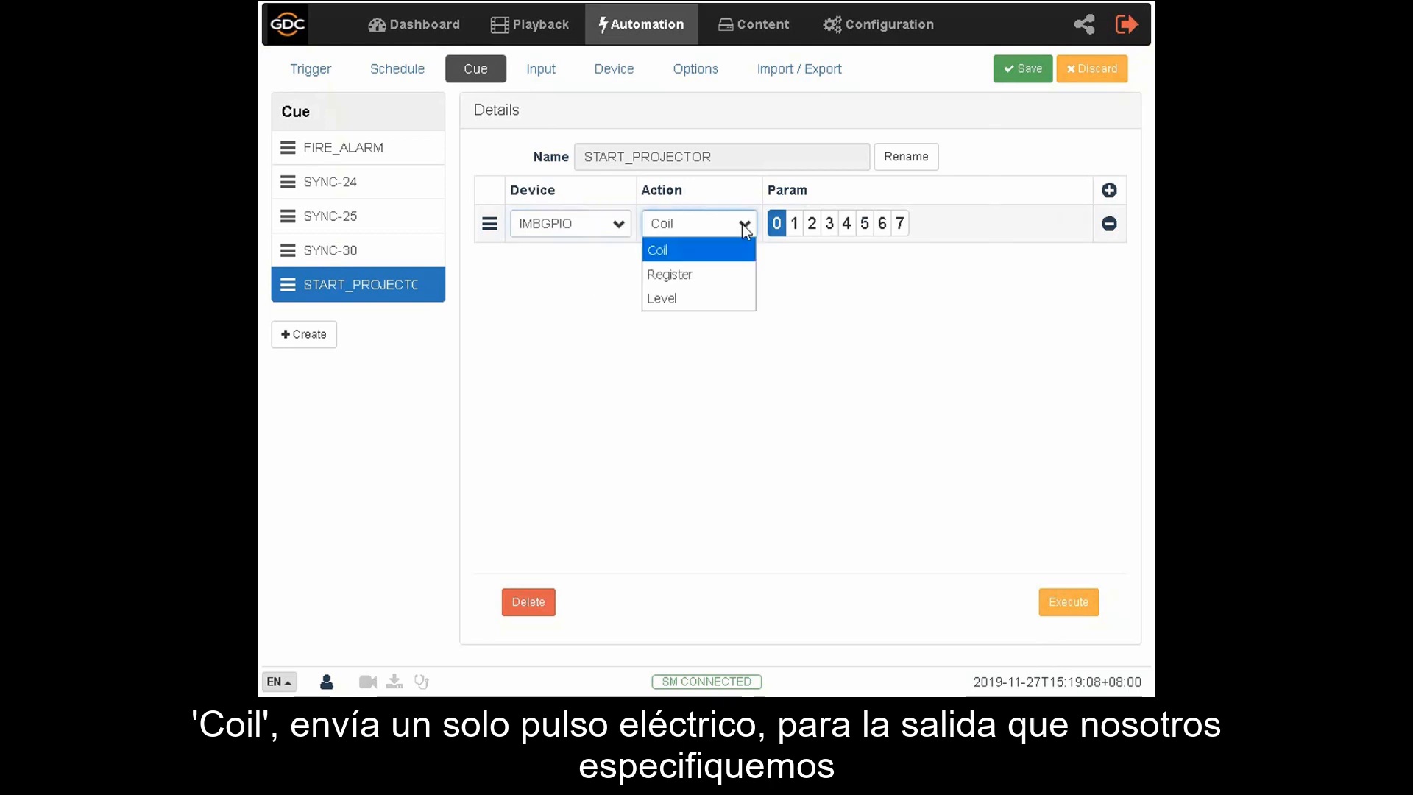
{"action": "left_click", "coordinate": [727, 250]}
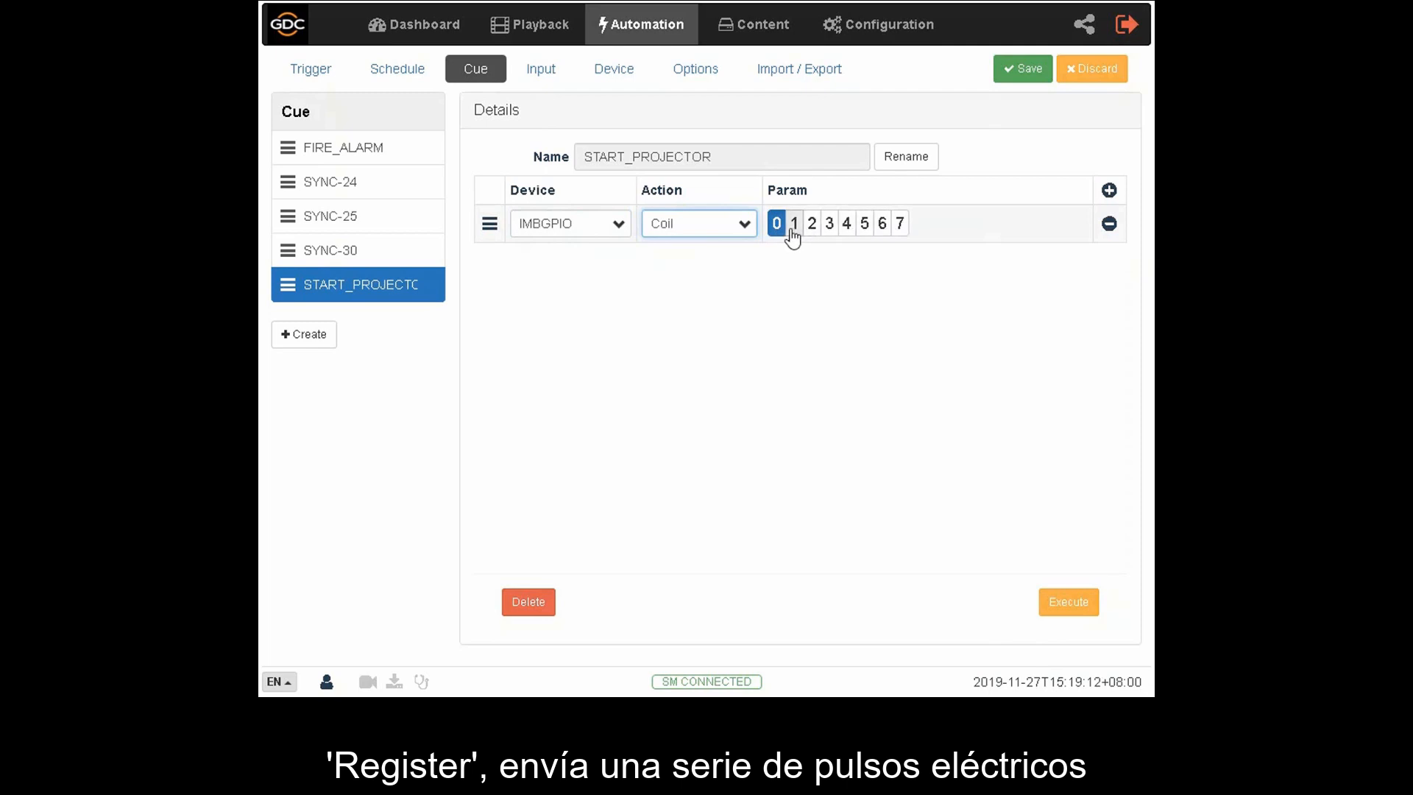
- Change the IMBGPIO action to Register, enable outputs 1 and 2, and turn on the state of output 2
{"action": "left_click", "coordinate": [745, 227]}
{"action": "left_click", "coordinate": [730, 270]}
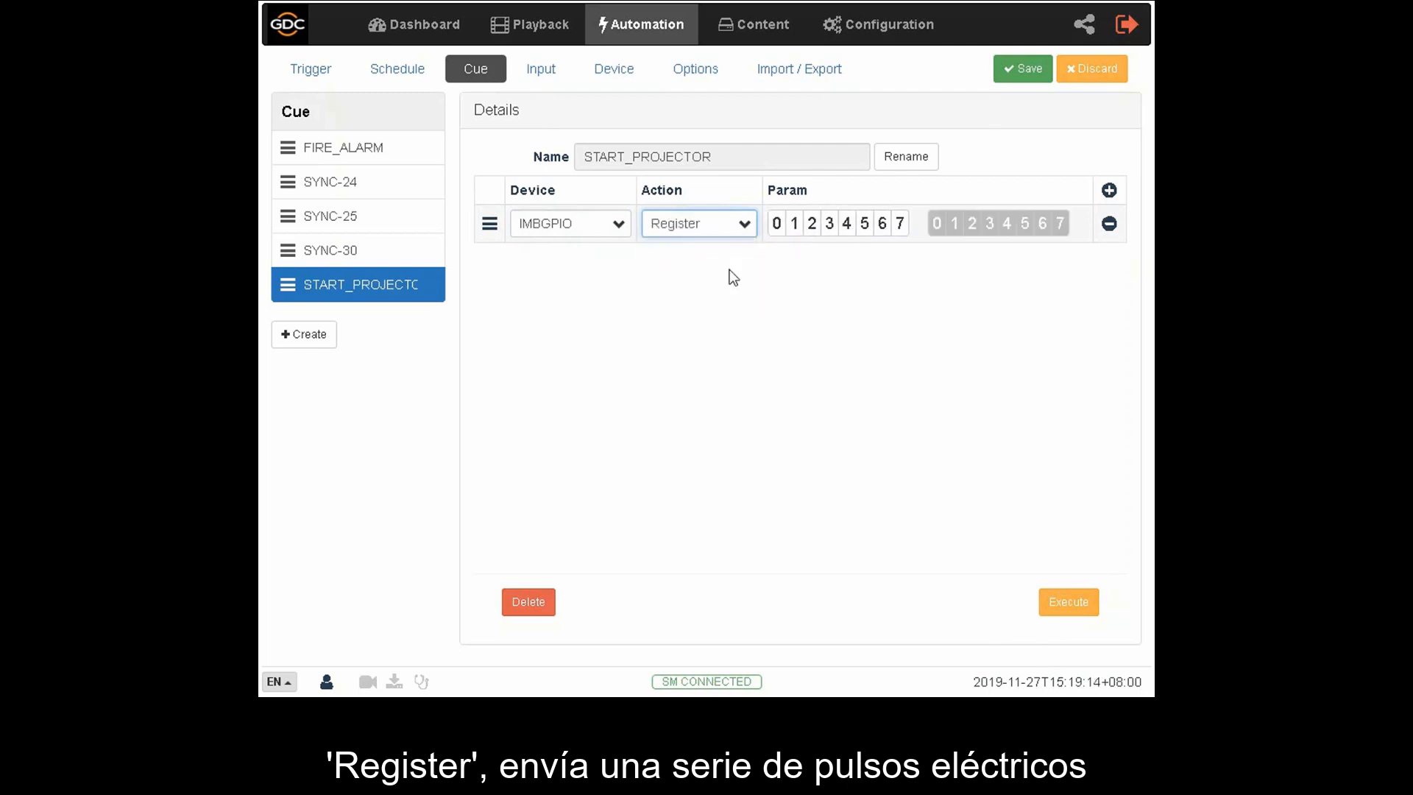
{"action": "left_click", "coordinate": [794, 232]}
{"action": "left_click", "coordinate": [810, 232]}
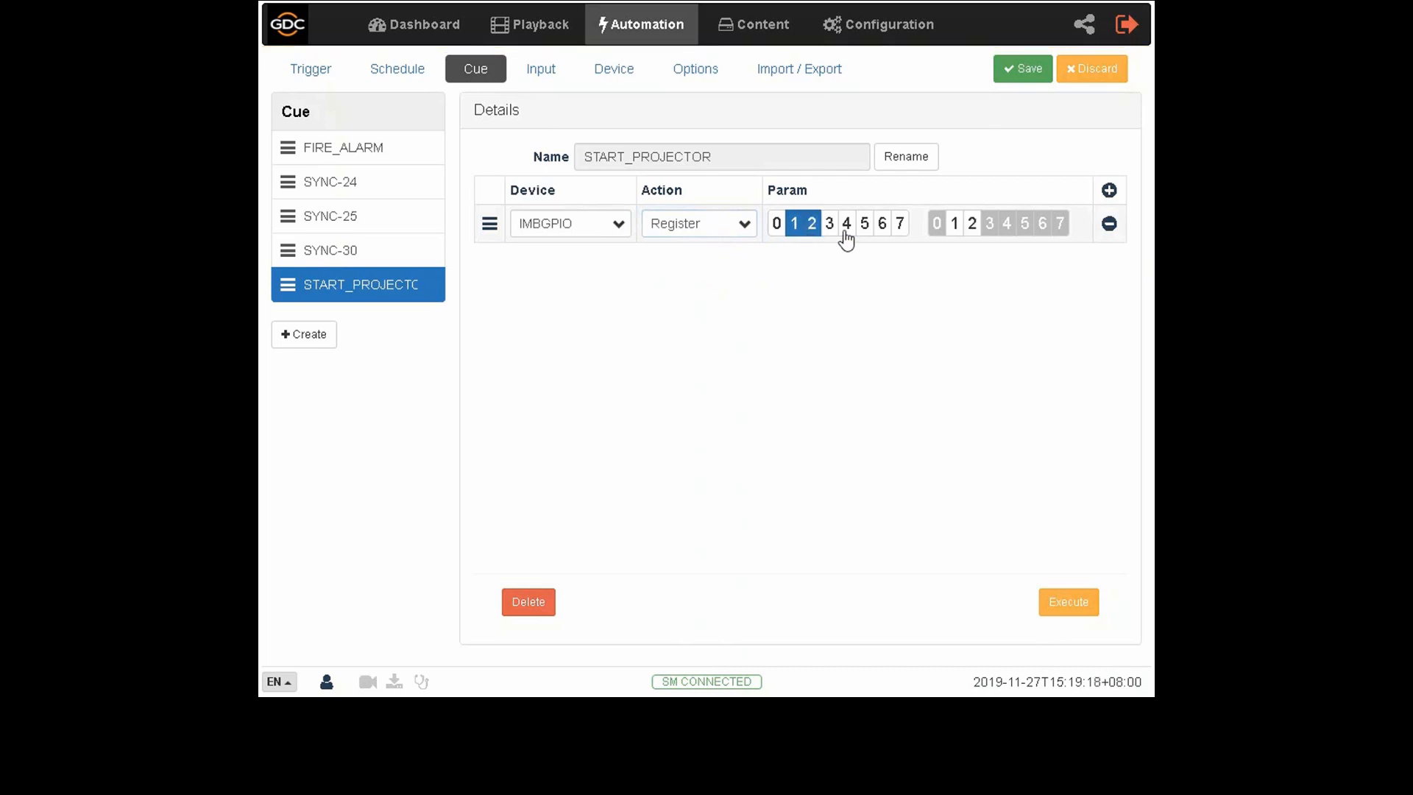
{"action": "left_click", "coordinate": [970, 228]}
- Change the IMBGPIO action to Level, enable outputs 2, 3 and 4, and turn on the state of output 3
{"action": "left_click", "coordinate": [745, 228]}
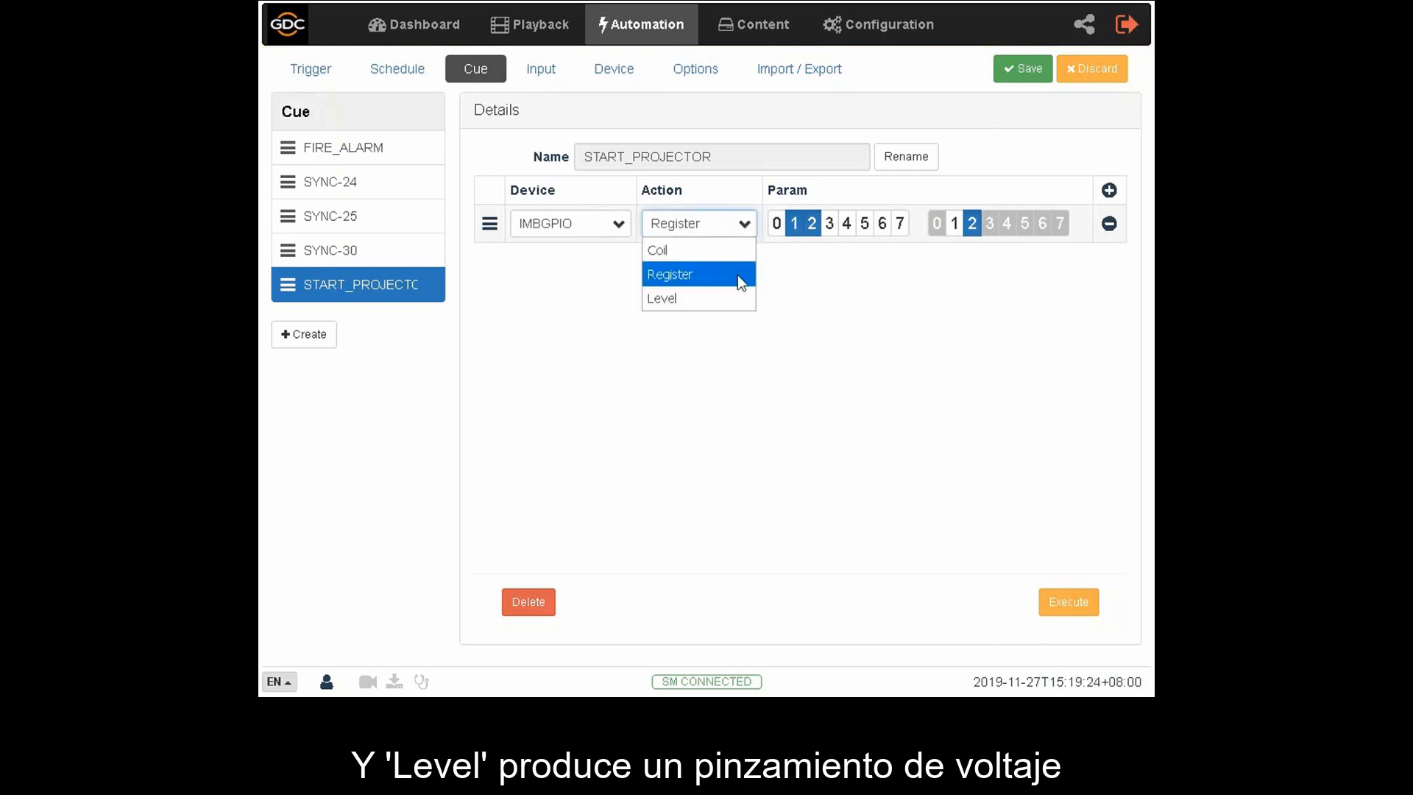
{"action": "left_click", "coordinate": [736, 297]}
{"action": "left_click", "coordinate": [811, 226]}
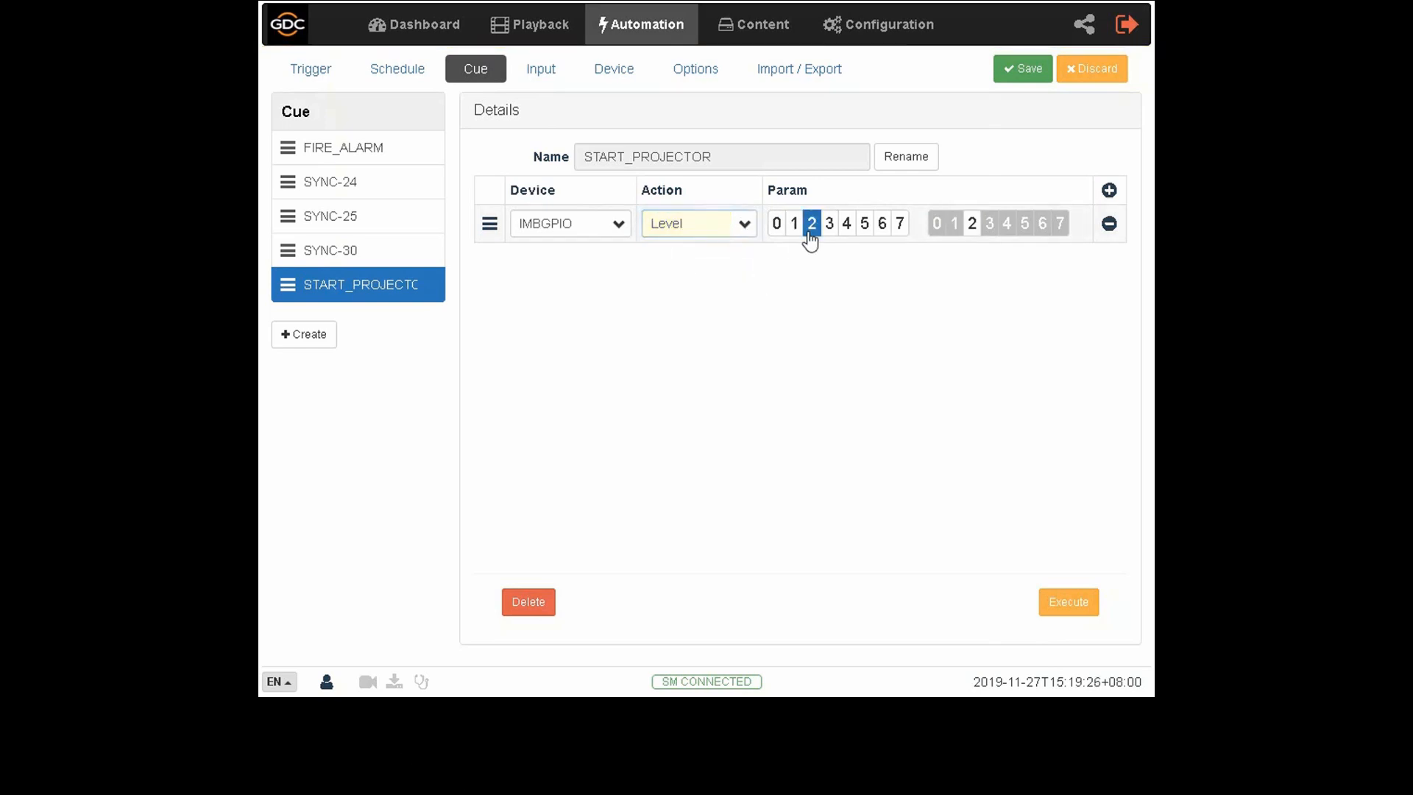
{"action": "left_click", "coordinate": [829, 228]}
{"action": "left_click", "coordinate": [846, 227]}
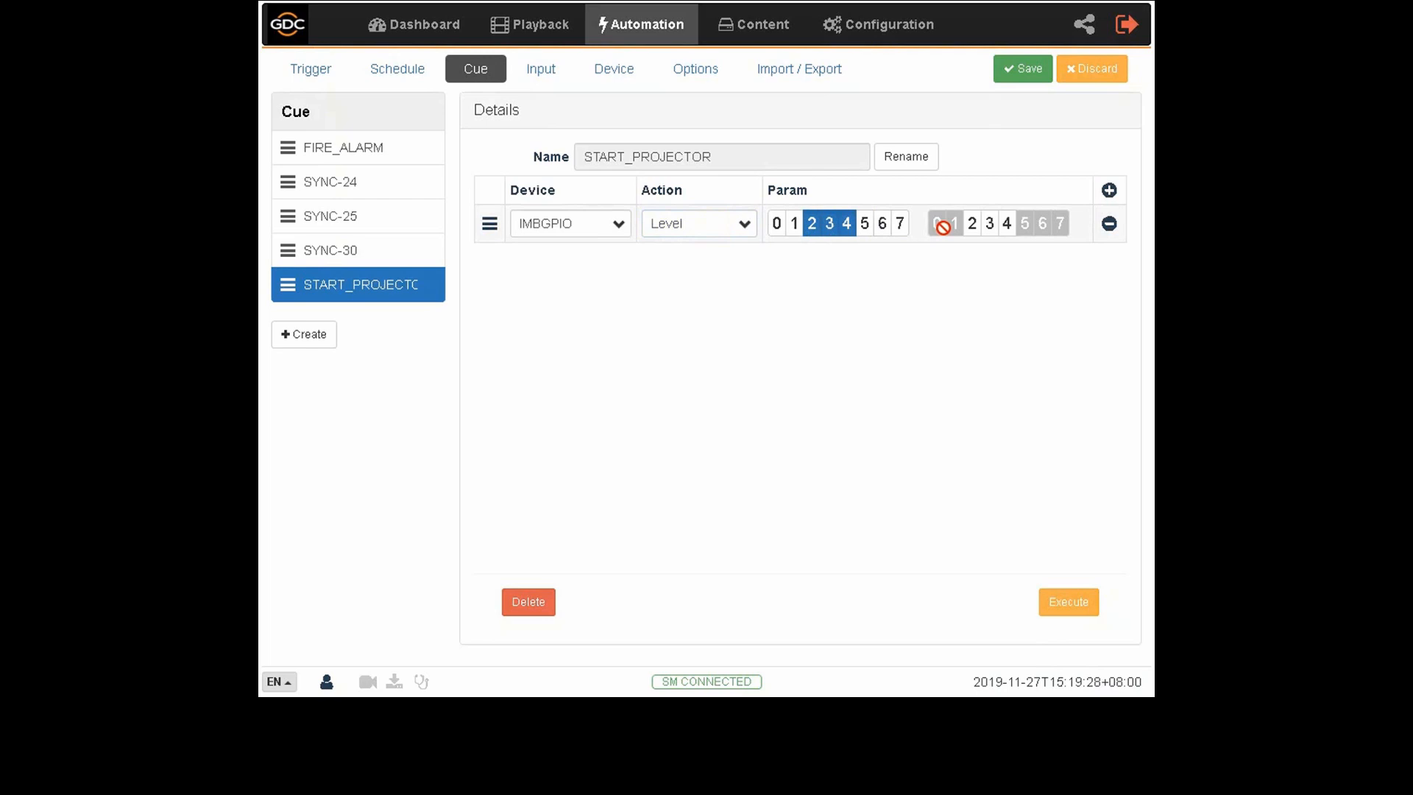
{"action": "left_click", "coordinate": [989, 230]}
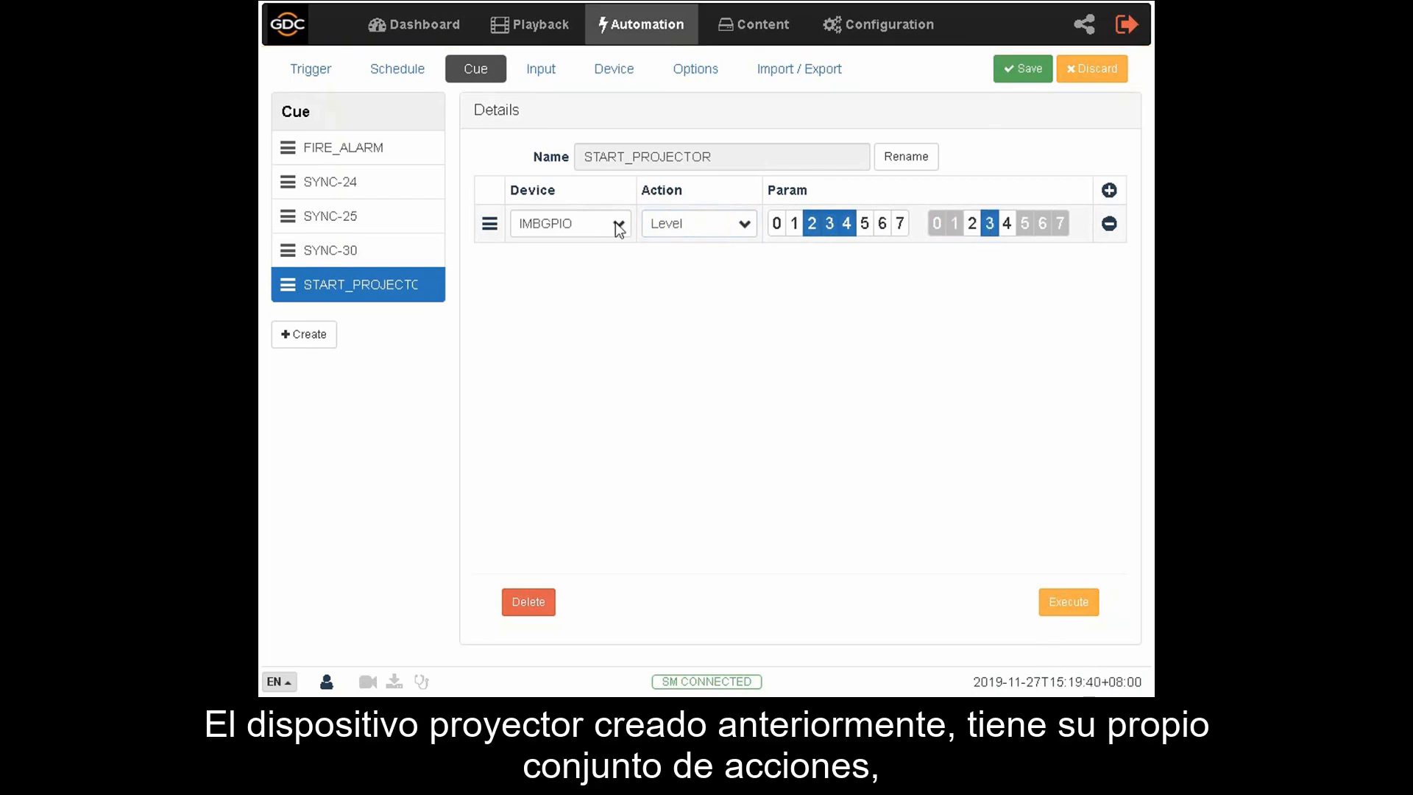
- Set the first entry's device to Test_Projector with the primitive ON_LAMP
{"action": "left_click", "coordinate": [615, 223]}
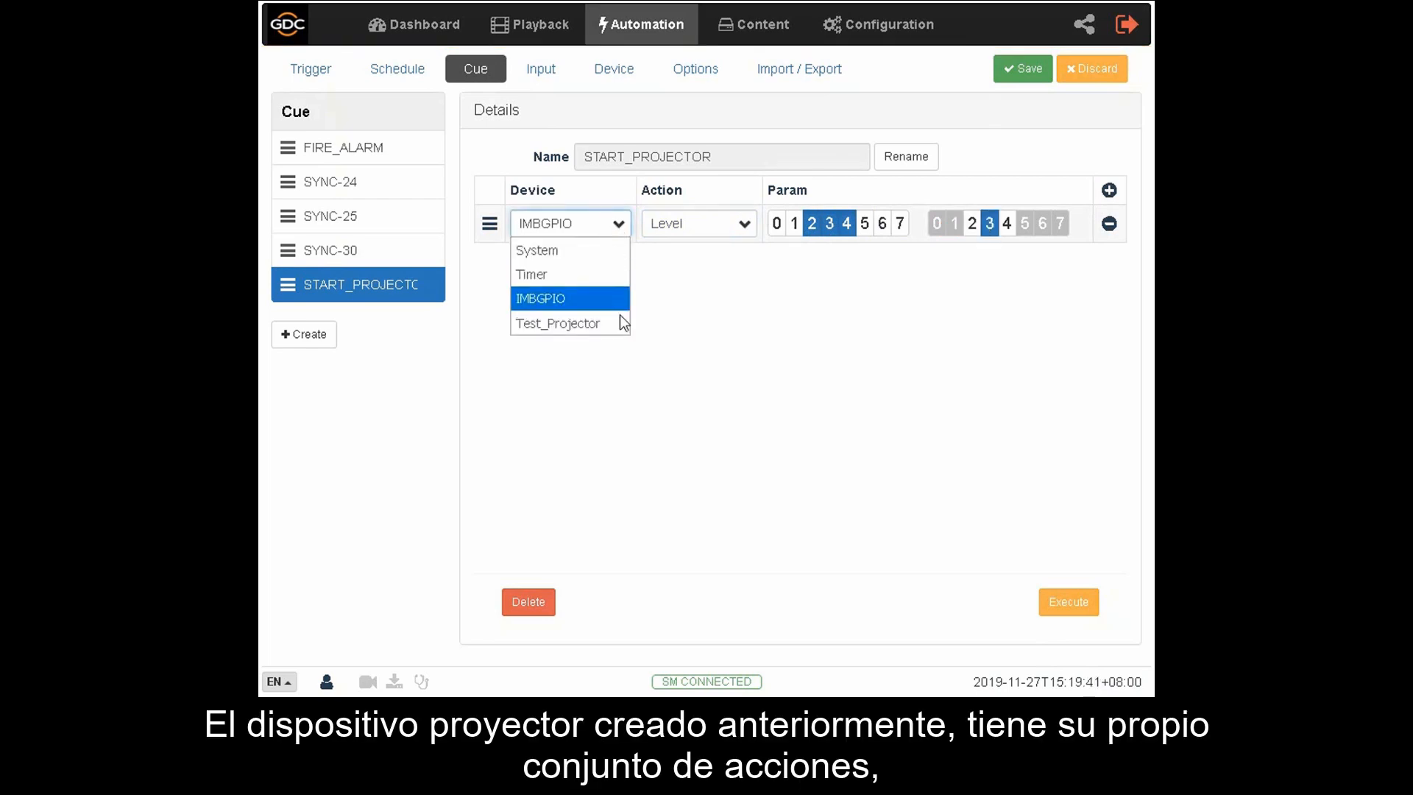
{"action": "left_click", "coordinate": [616, 333]}
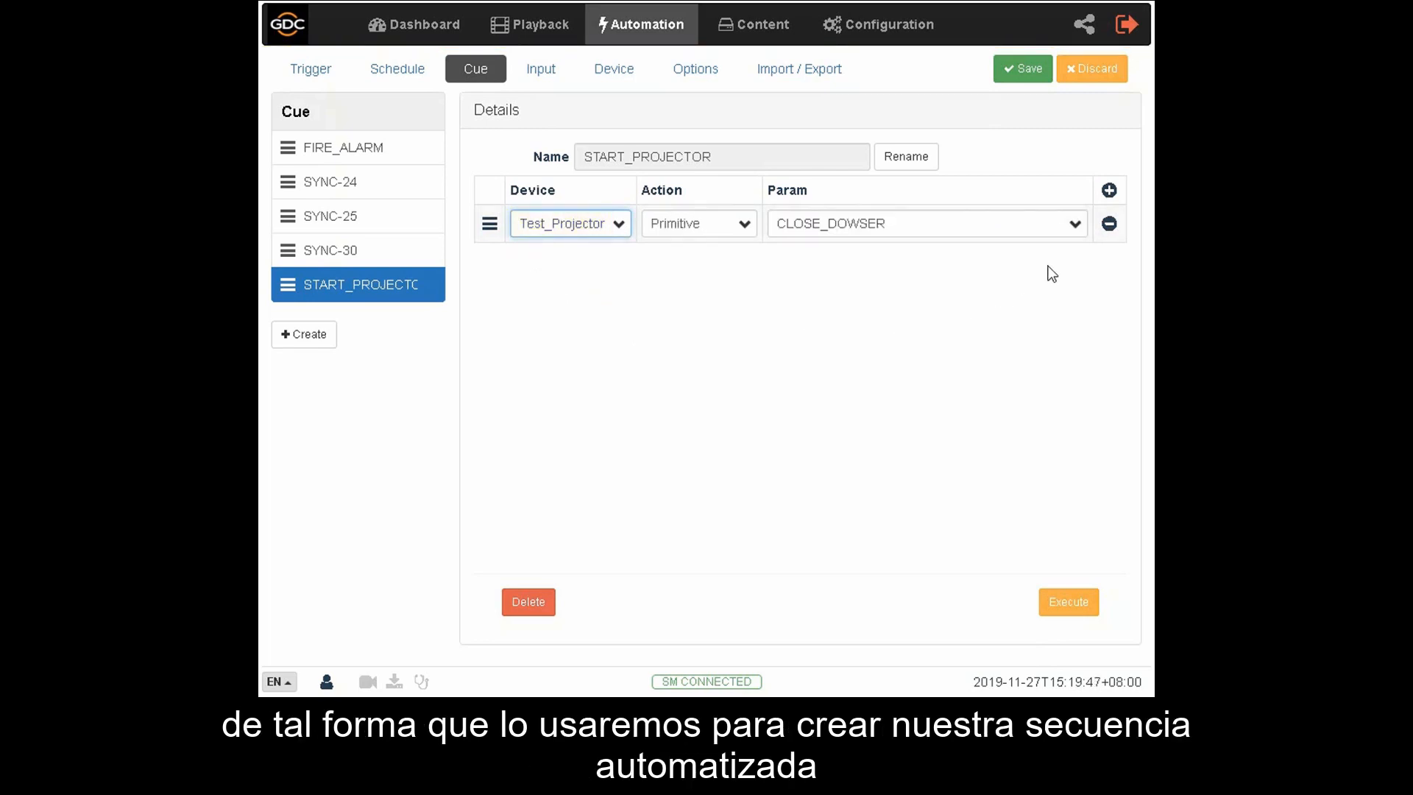
{"action": "left_click", "coordinate": [1076, 225]}
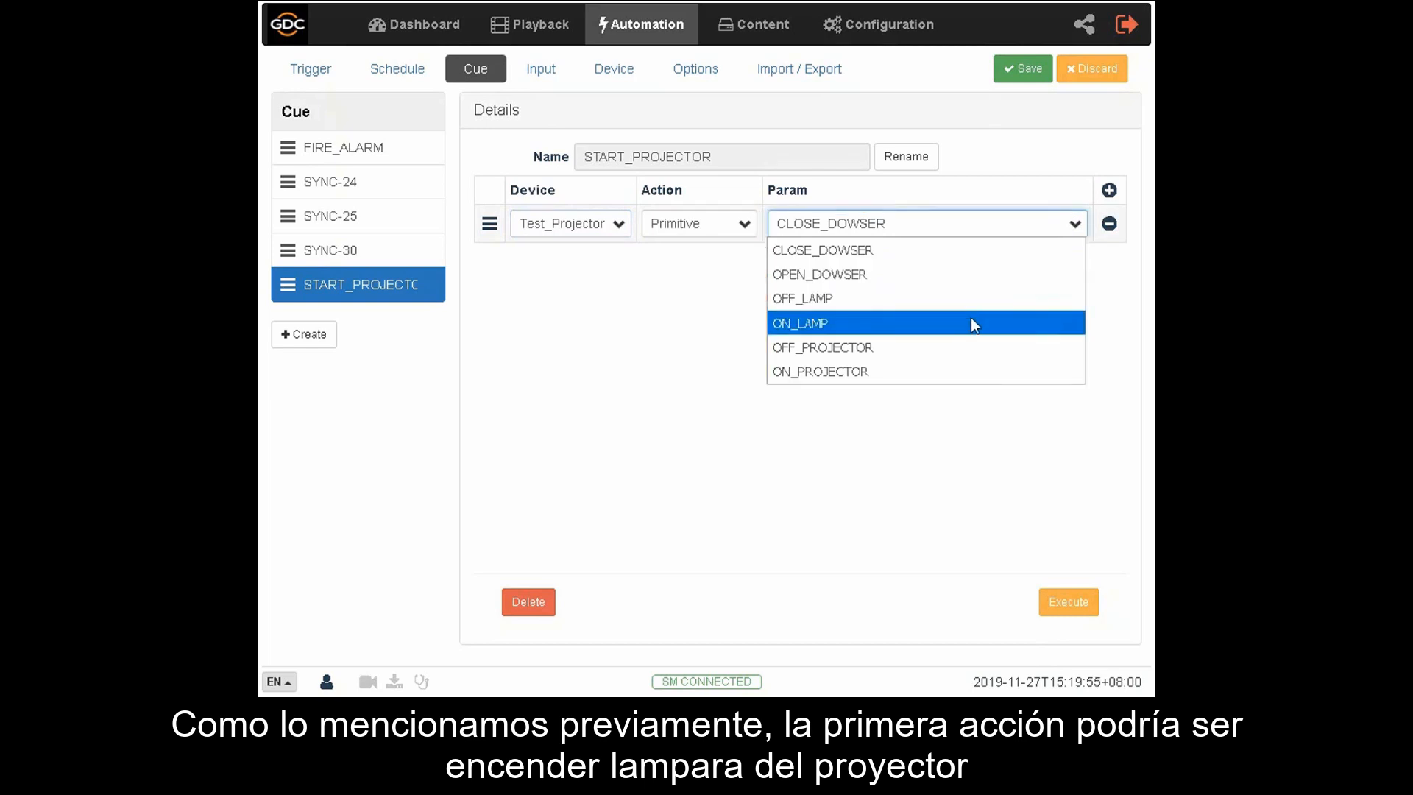
{"action": "left_click", "coordinate": [973, 325]}
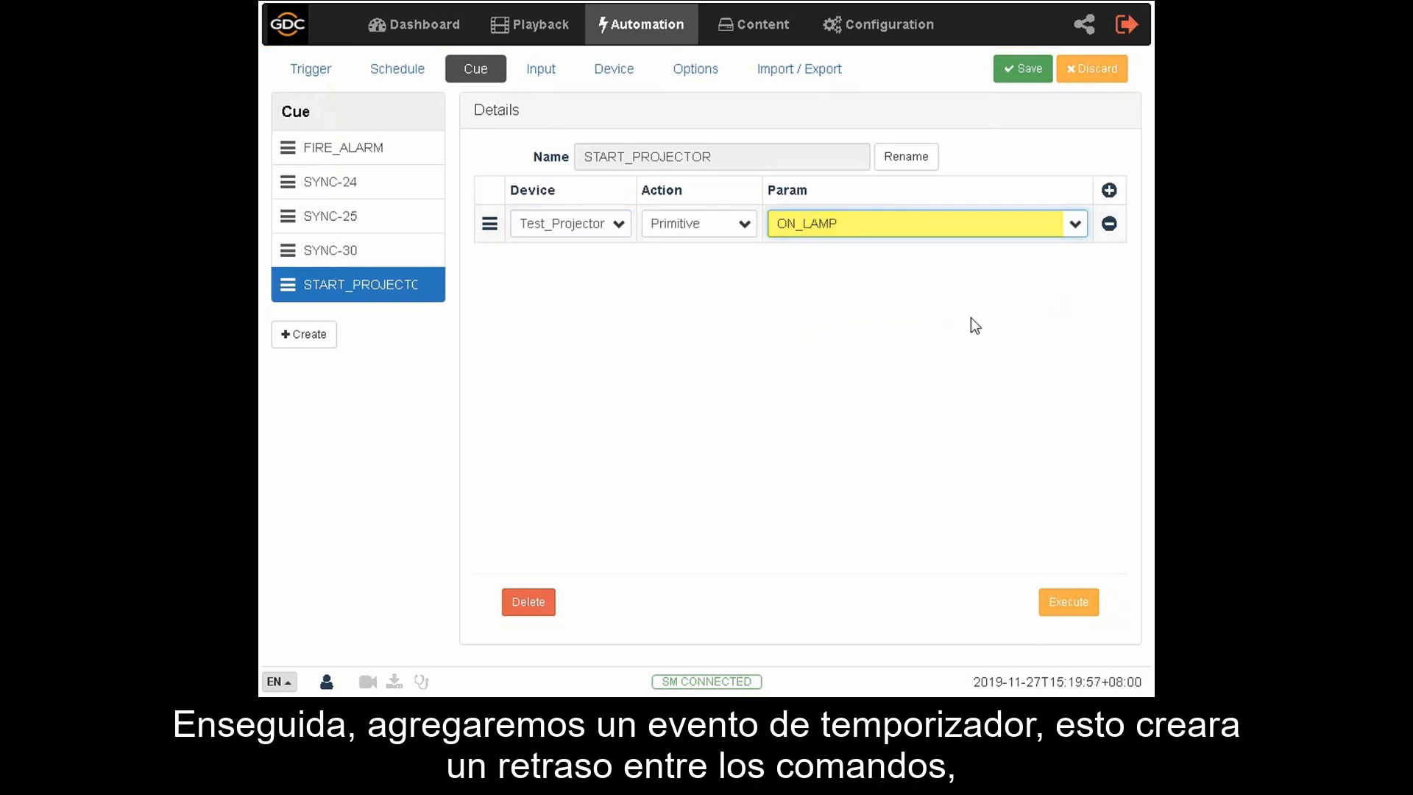
- Add a second entry to the cue using the Timer device with a delay of 2000 ms
{"action": "left_click", "coordinate": [1109, 193]}
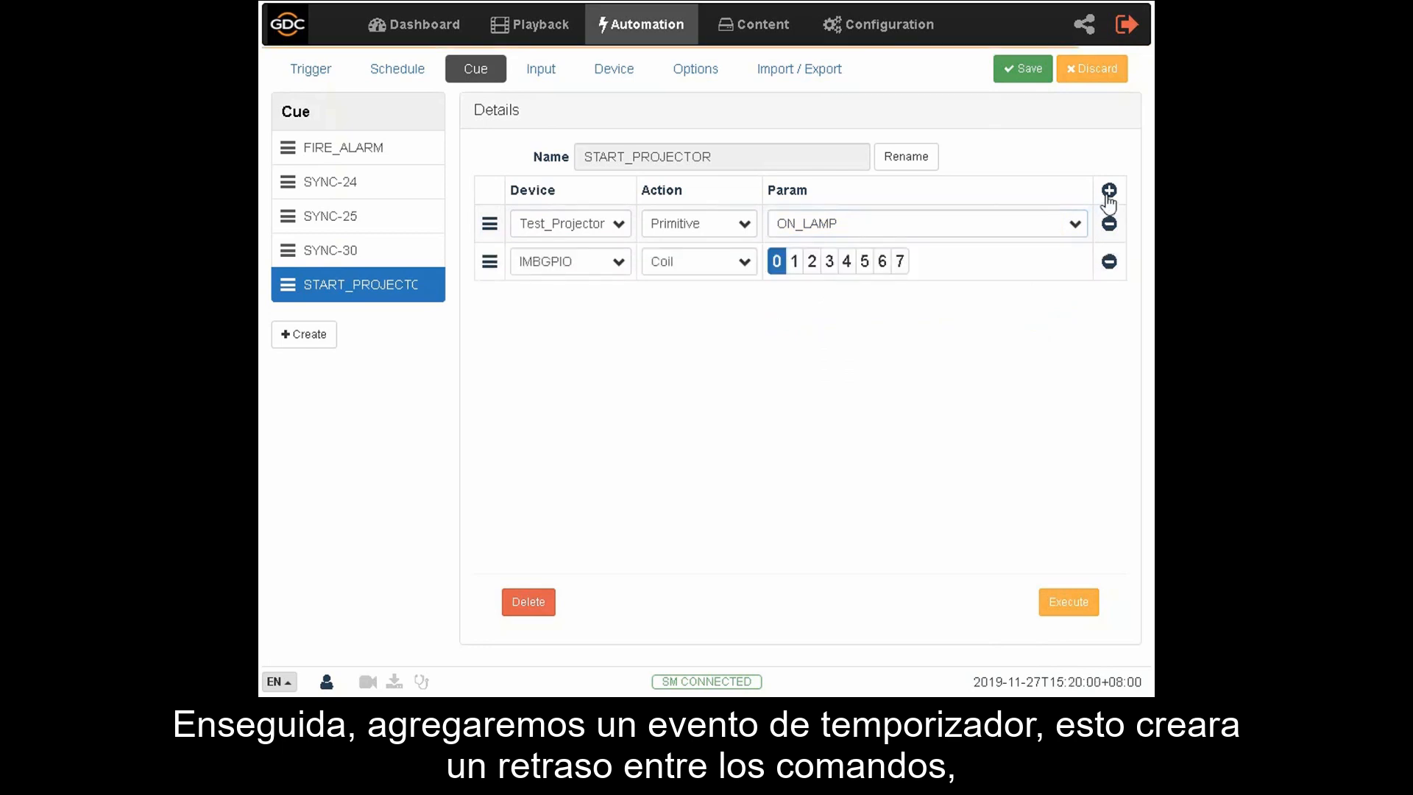
{"action": "left_click", "coordinate": [615, 267]}
{"action": "left_click", "coordinate": [577, 310]}
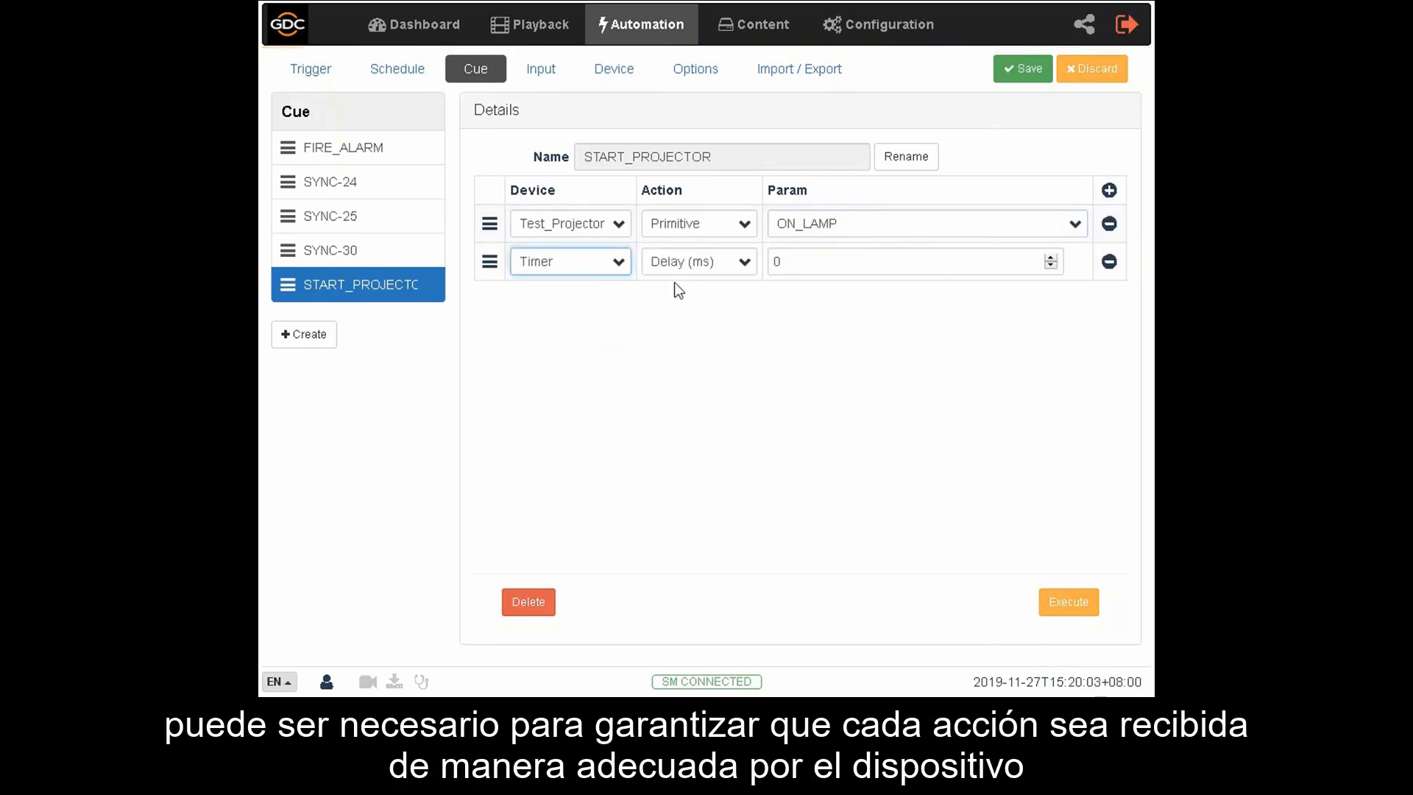
{"action": "left_click", "coordinate": [790, 260]}
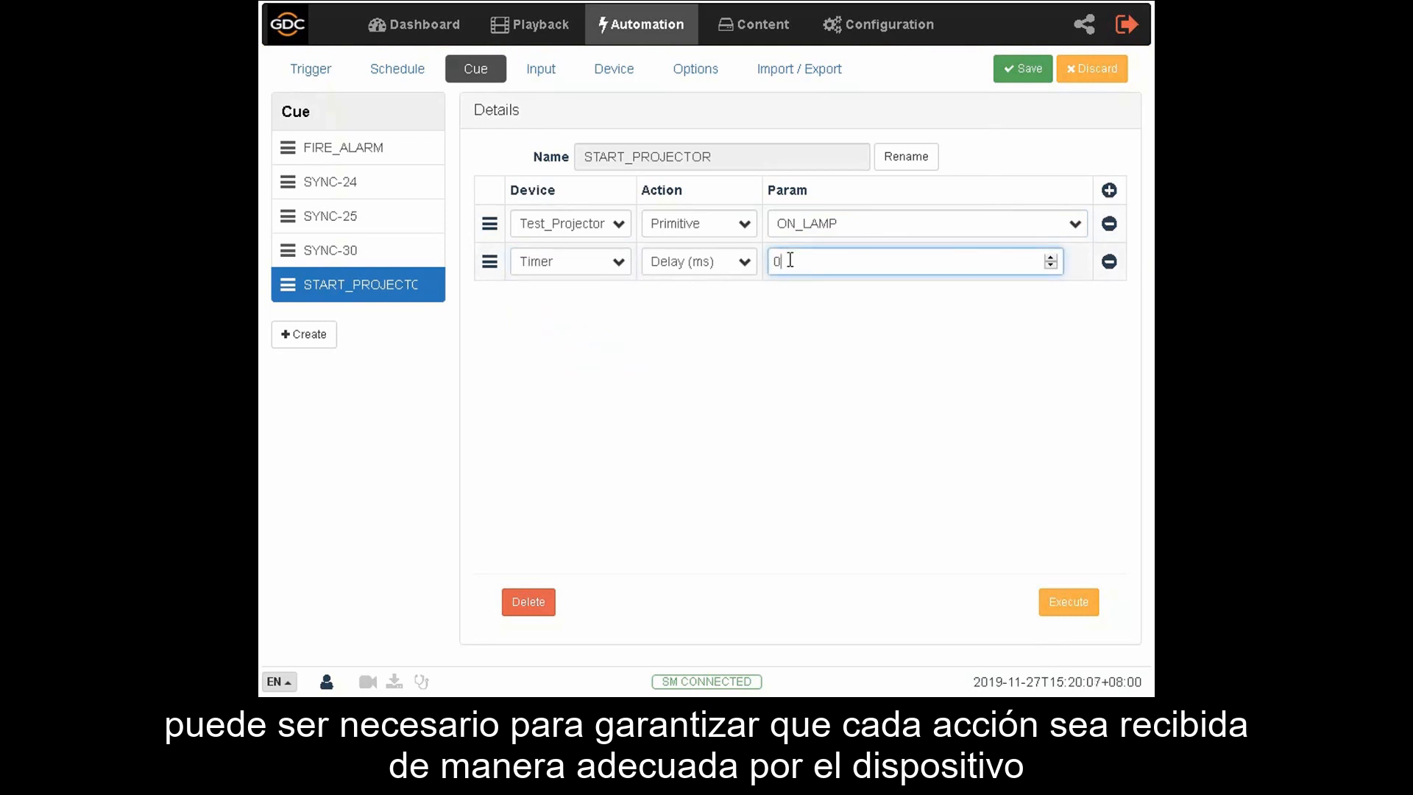
{"action": "key", "text": "BackSpace"}
{"action": "type", "text": "2000"}
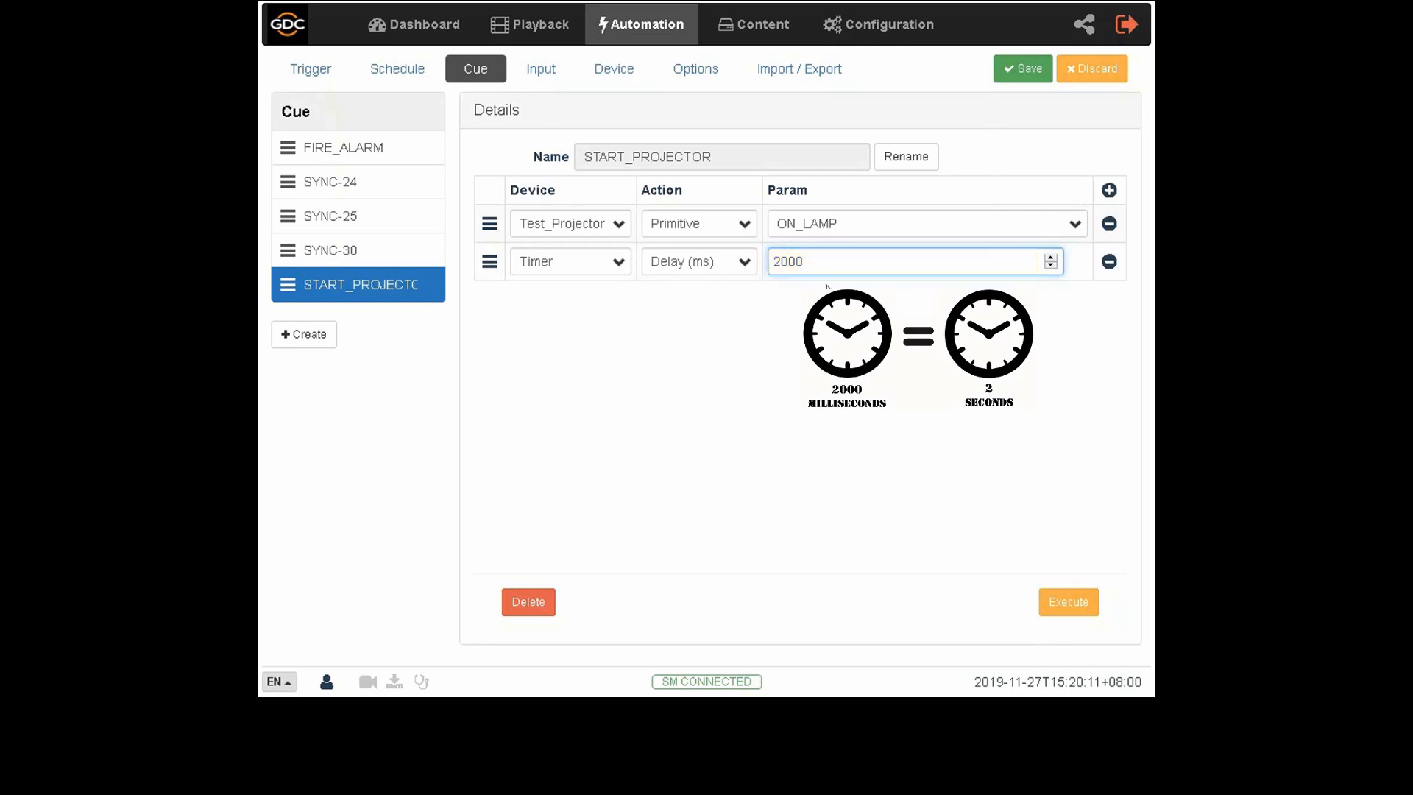
{"action": "left_click", "coordinate": [835, 298]}
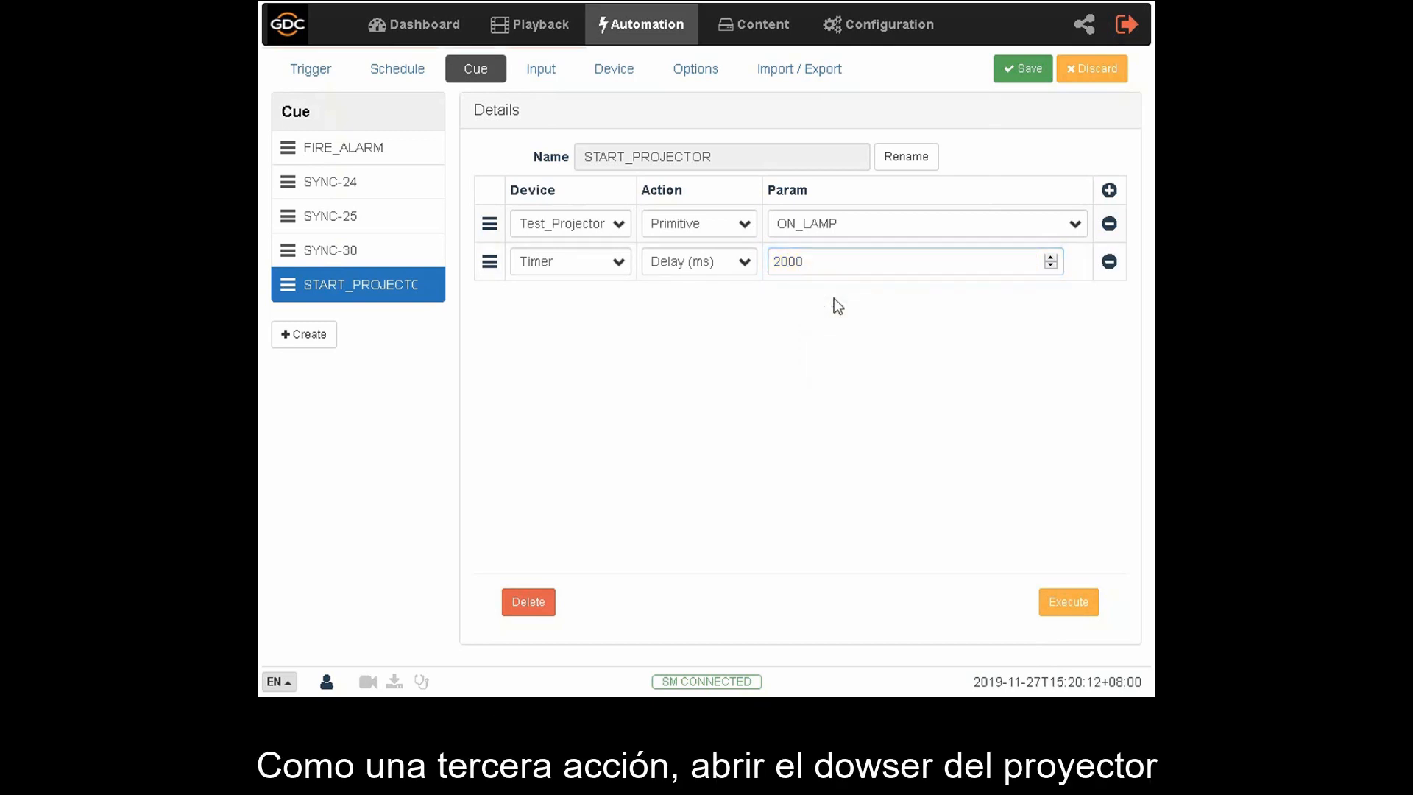
- Add a third entry to the cue using the Test_Projector device with the primitive OPEN_DOWSER
{"action": "left_click", "coordinate": [1109, 193]}
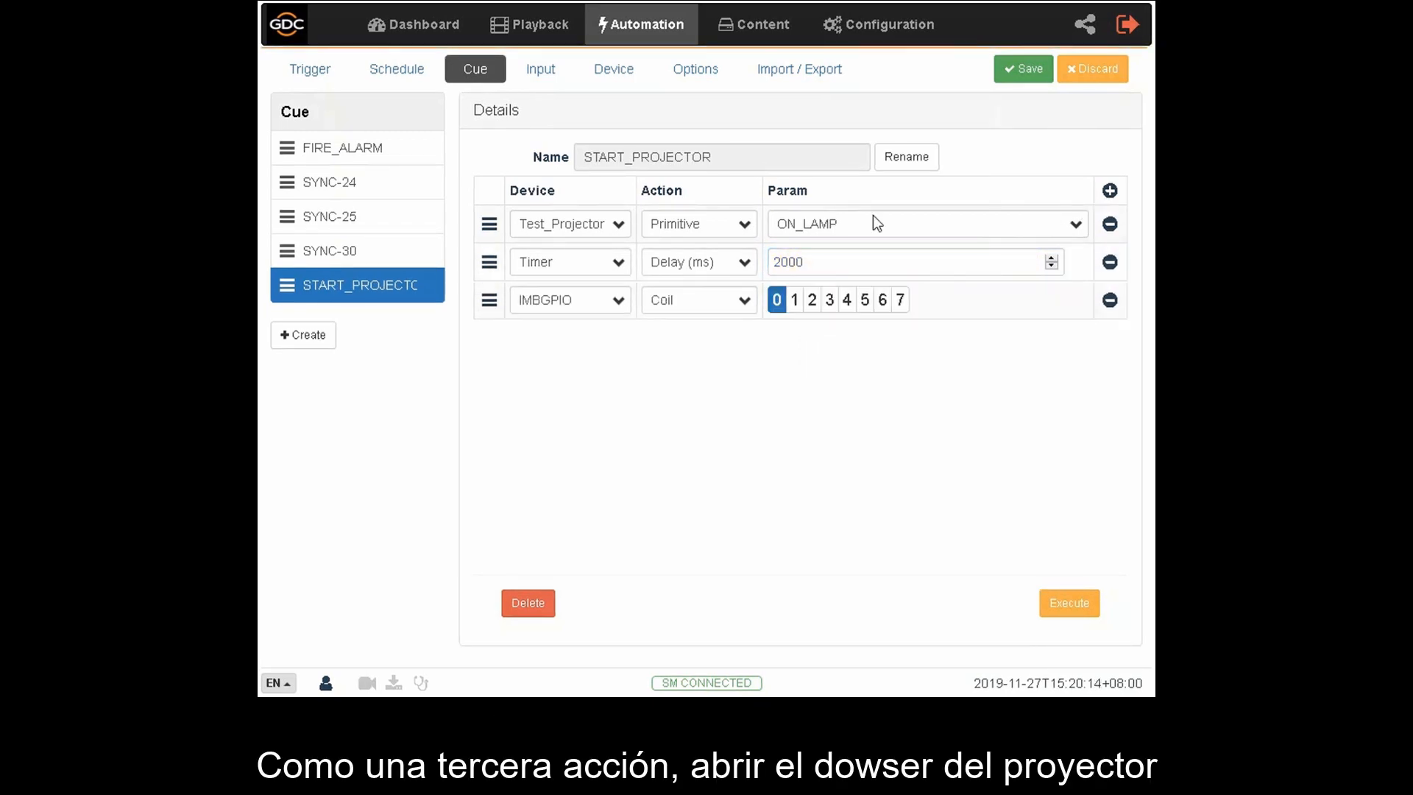
{"action": "left_click", "coordinate": [618, 300]}
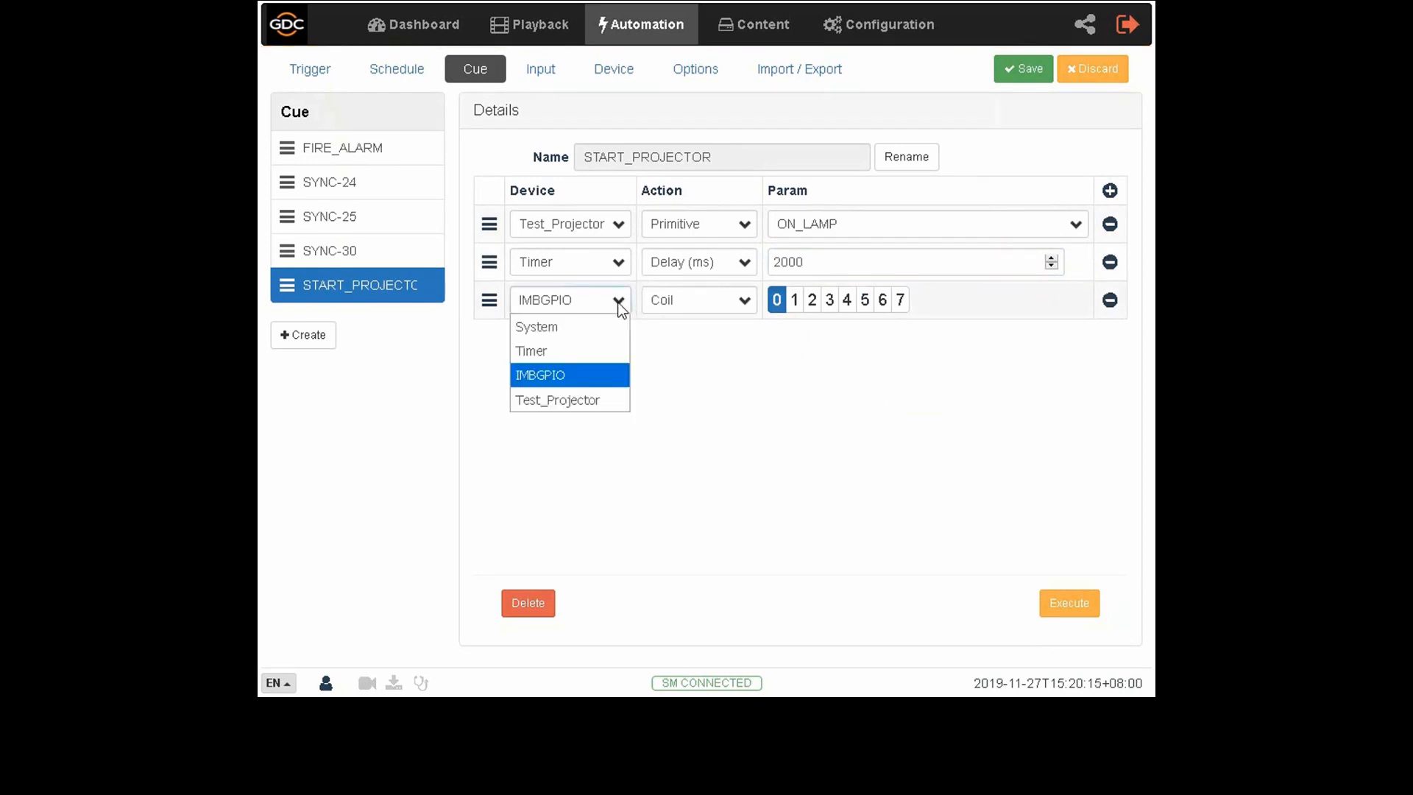
{"action": "left_click", "coordinate": [592, 399]}
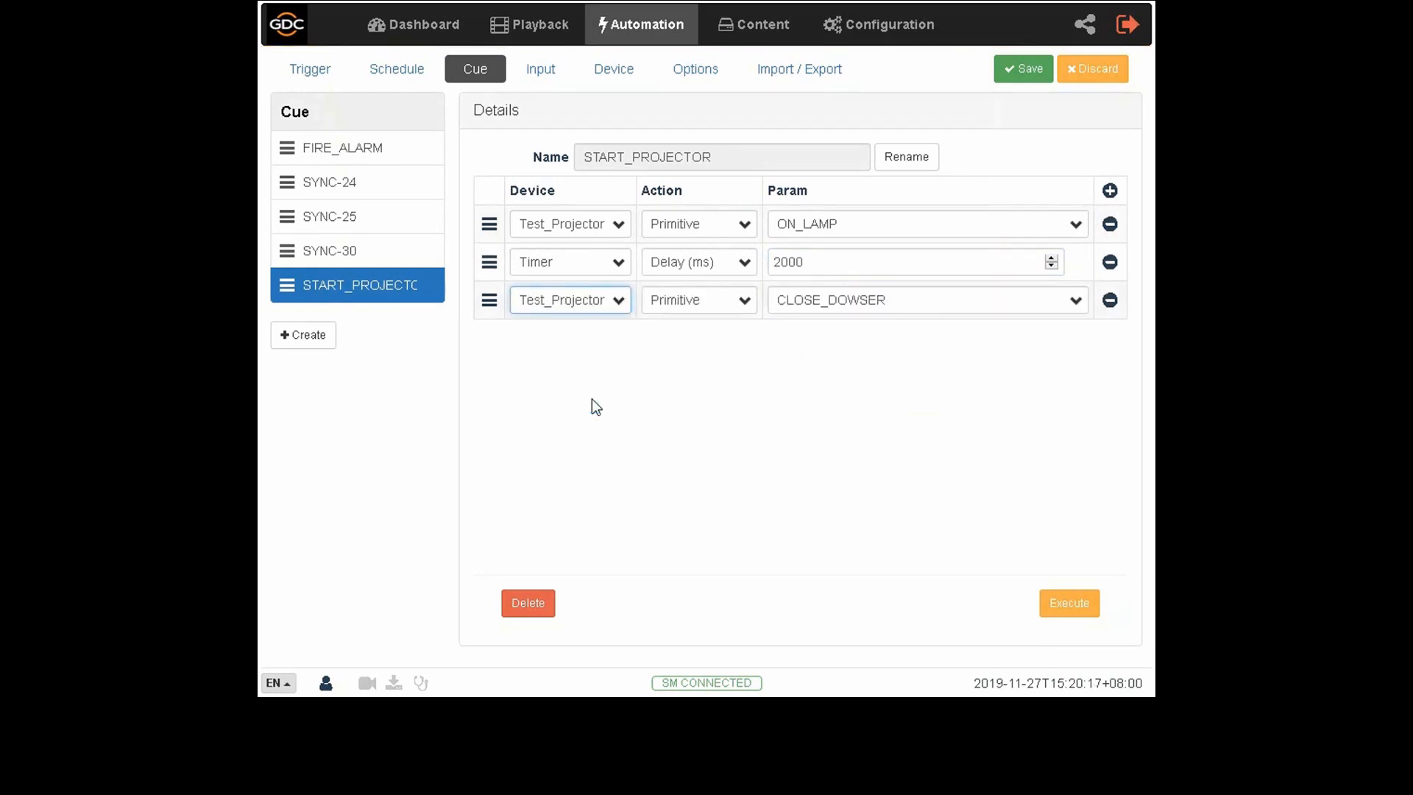
{"action": "left_click", "coordinate": [851, 306]}
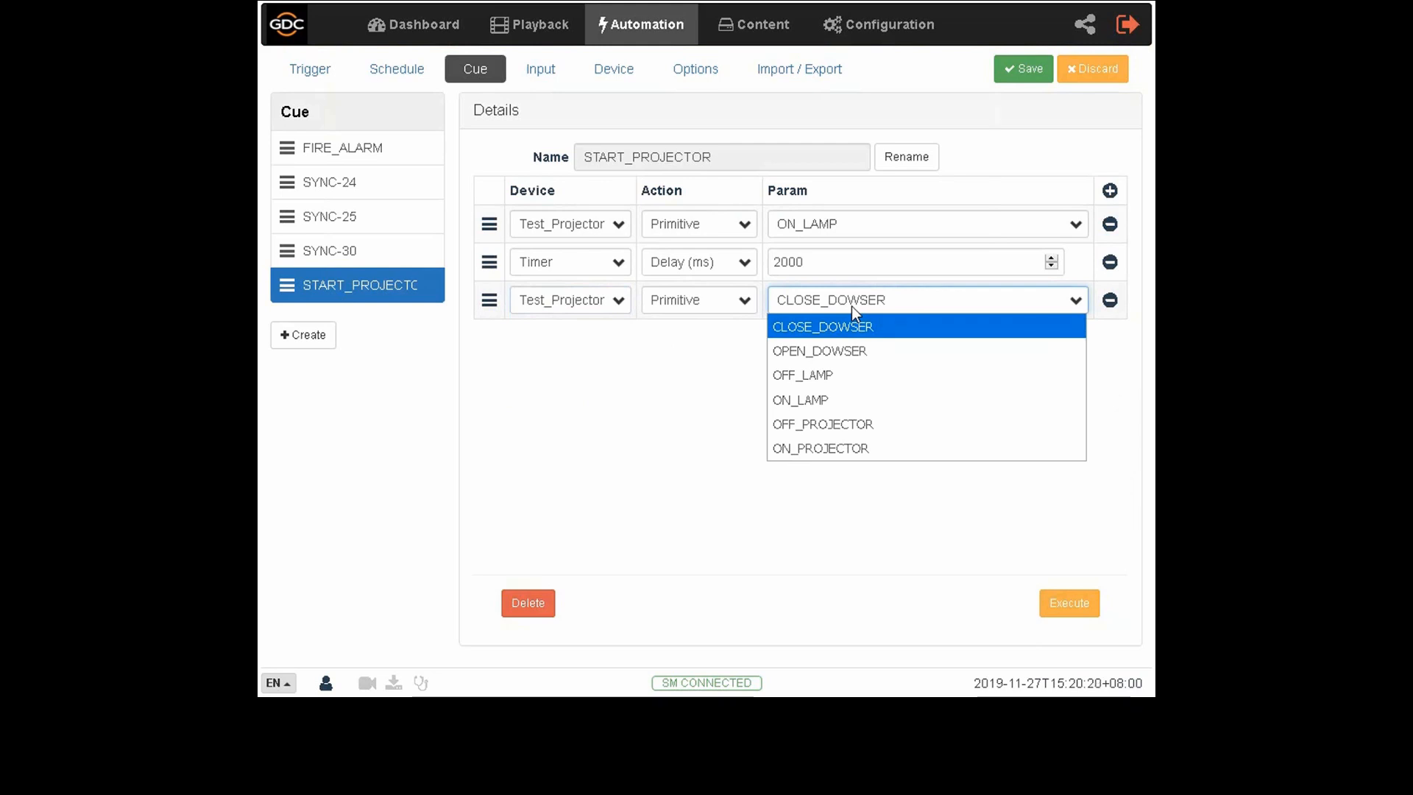
{"action": "left_click", "coordinate": [848, 351]}
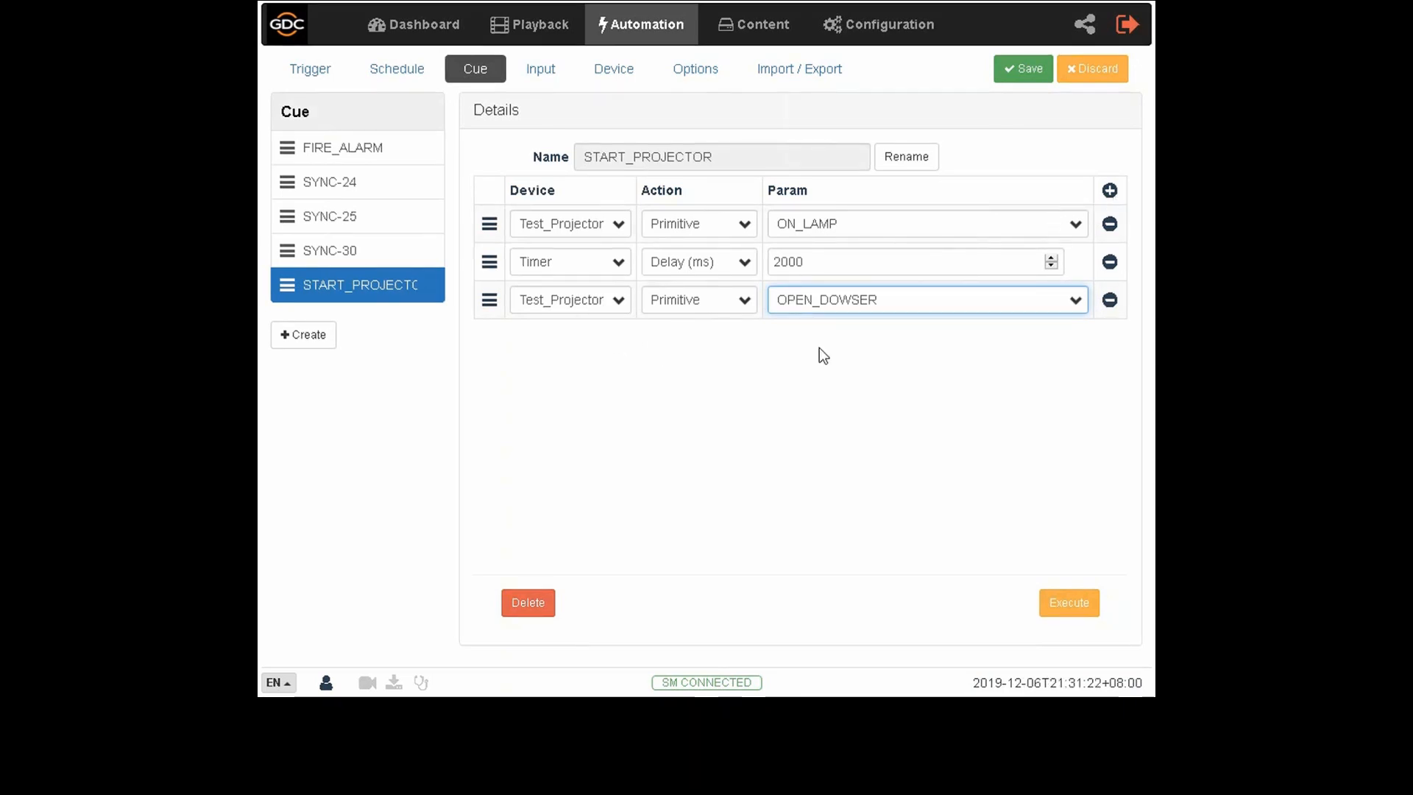
- Add a fourth action to the cue and remove it again
{"action": "left_click", "coordinate": [1110, 191]}
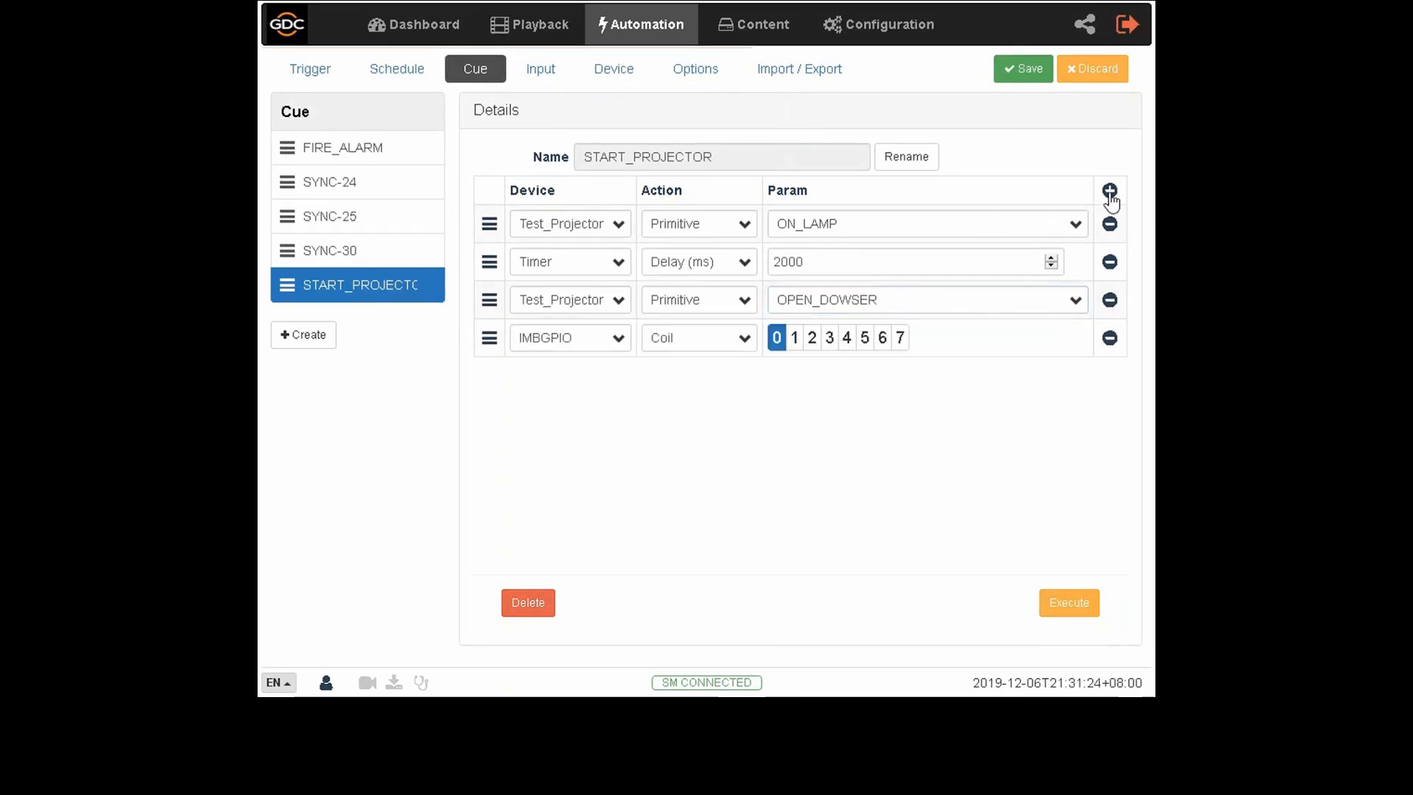
{"action": "left_click", "coordinate": [1109, 343]}
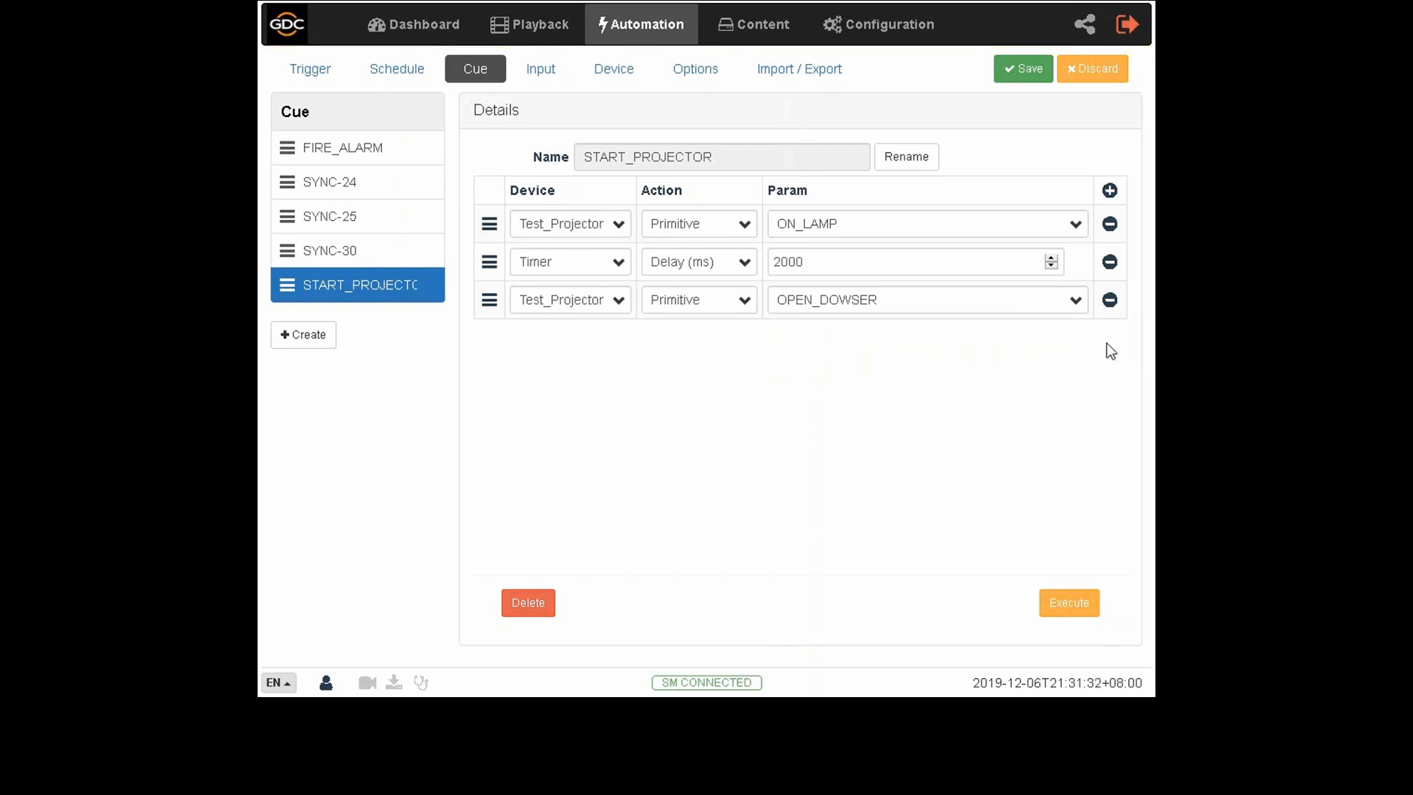
- Save the START_PROJECTOR cue and execute it as a test
{"action": "left_click", "coordinate": [1033, 81]}
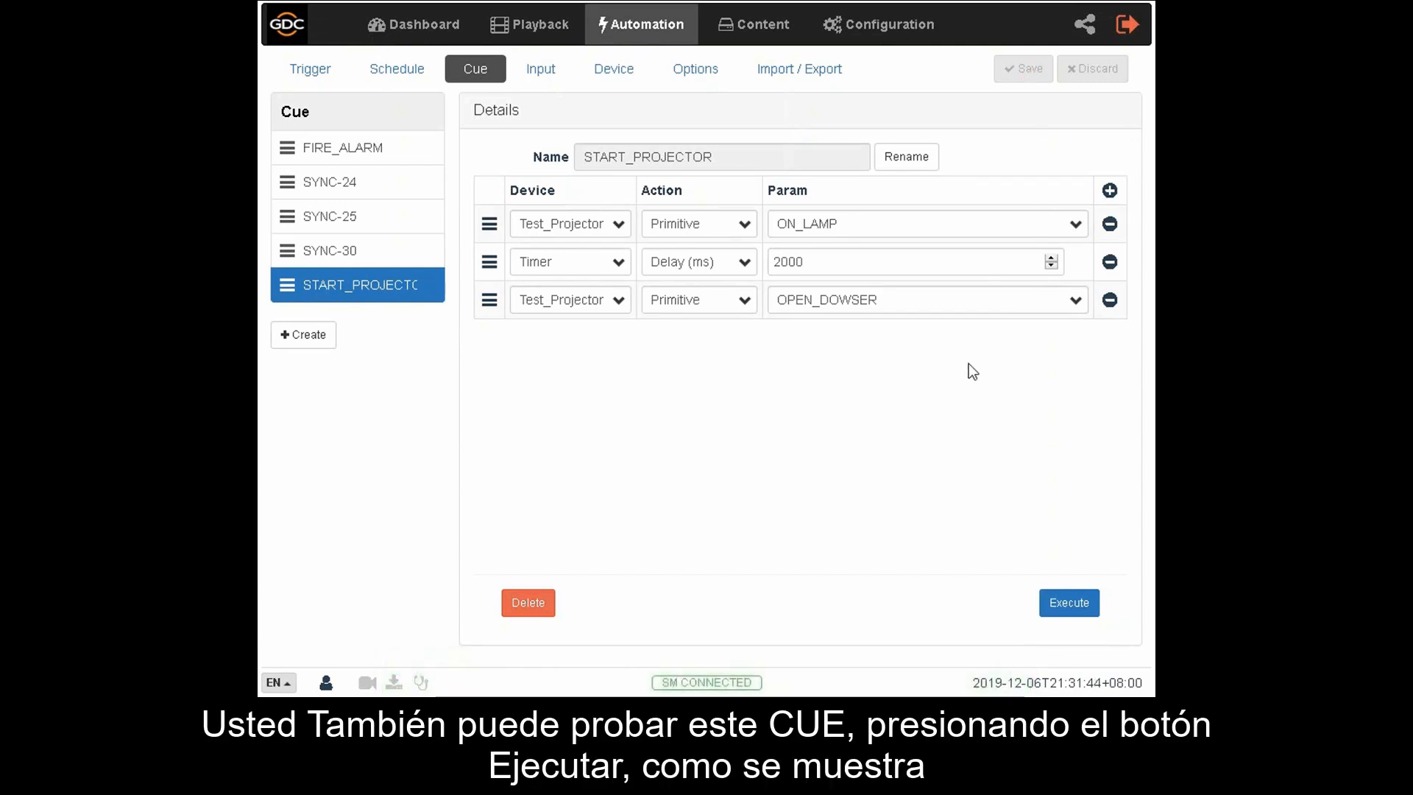
{"action": "left_click", "coordinate": [1067, 614]}
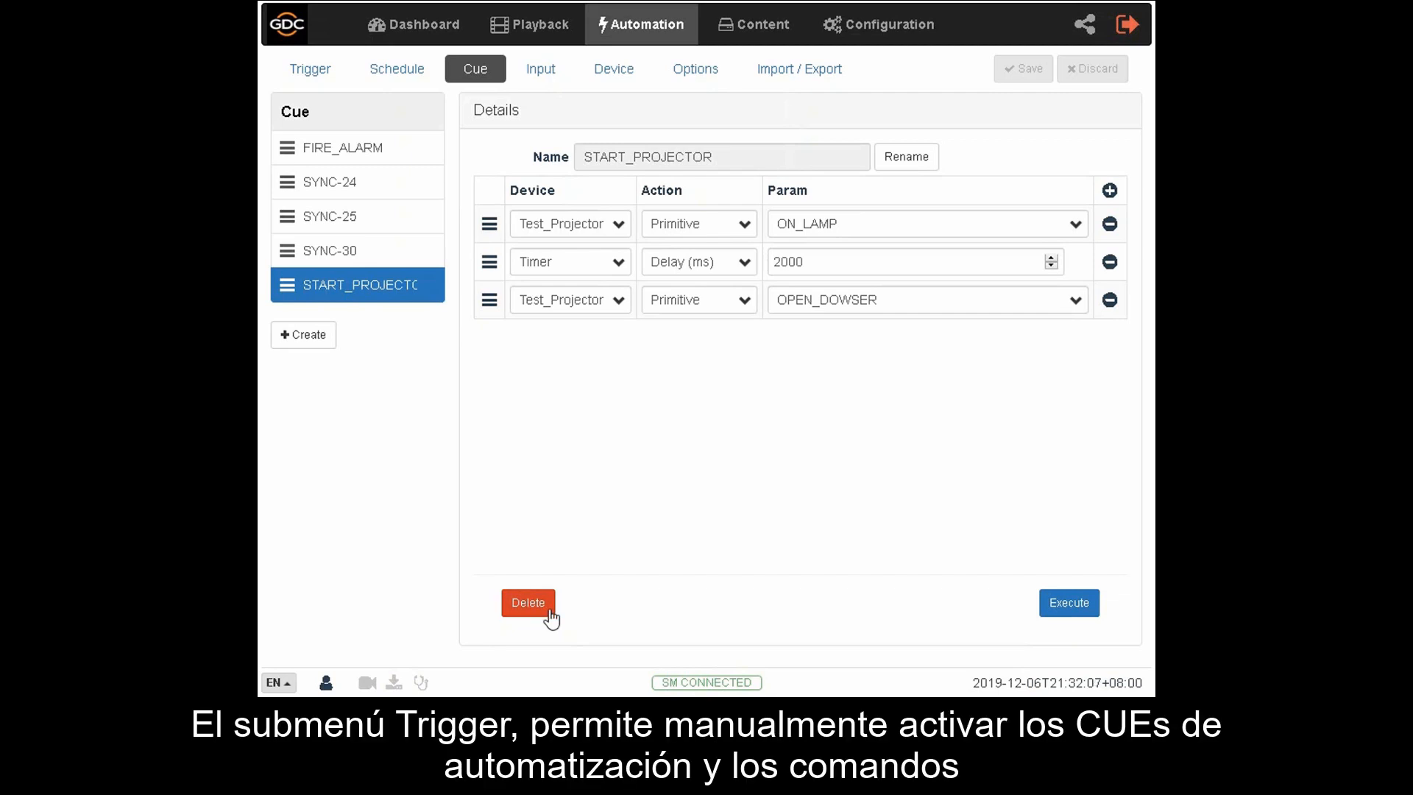
- Select START_PROJECTOR as the automation cue to send on the Trigger page, review its actions and execute it manually
{"action": "left_click", "coordinate": [327, 75]}
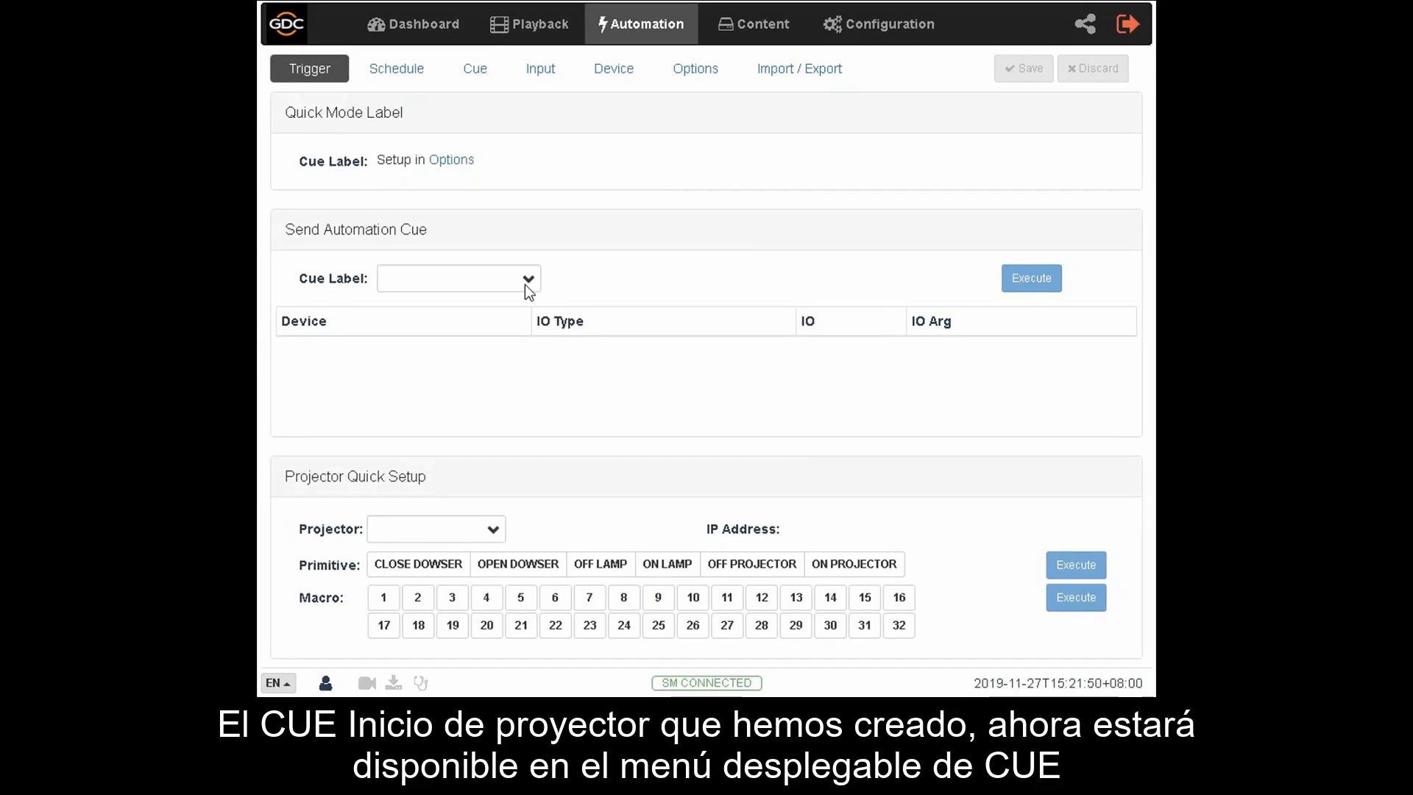
{"action": "left_click", "coordinate": [529, 287]}
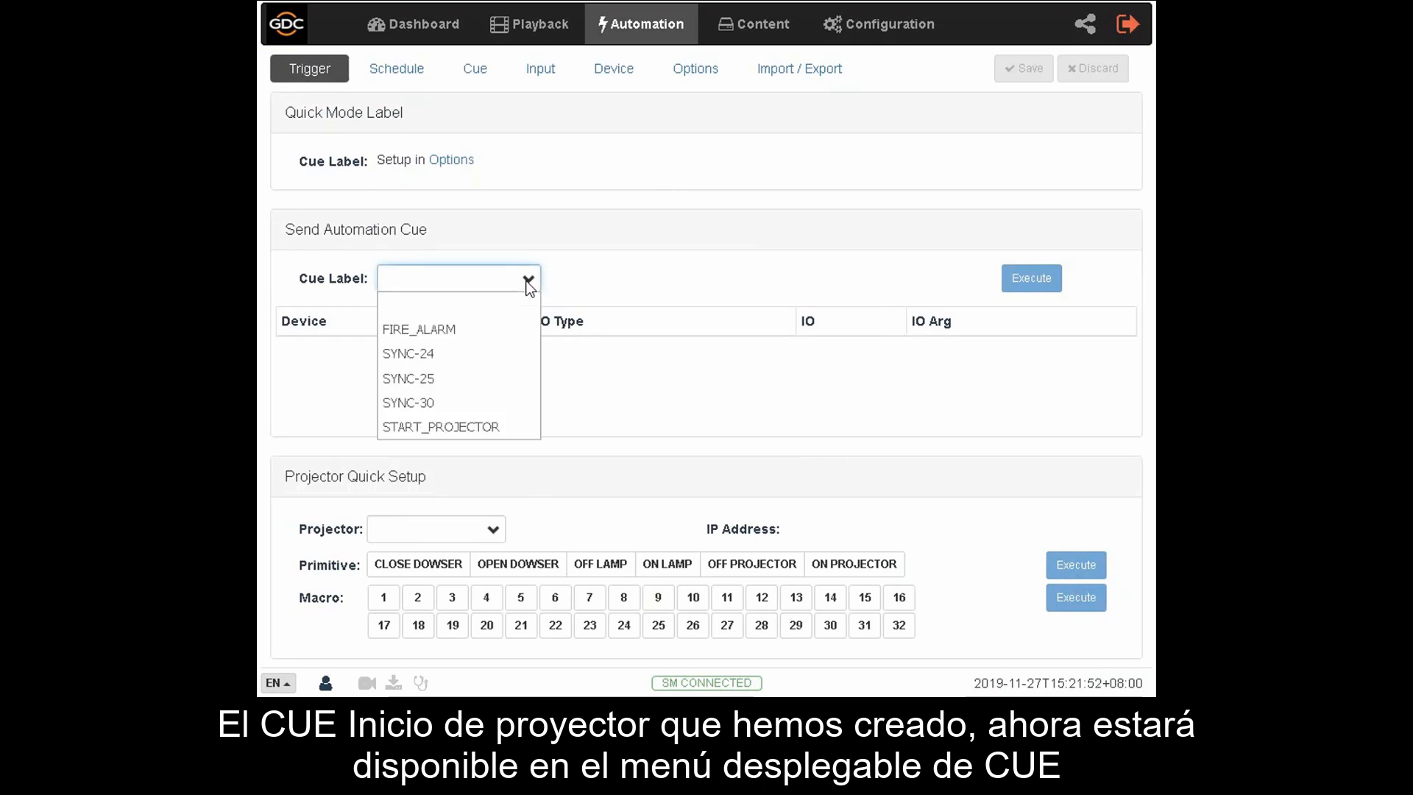
{"action": "left_click", "coordinate": [461, 431]}
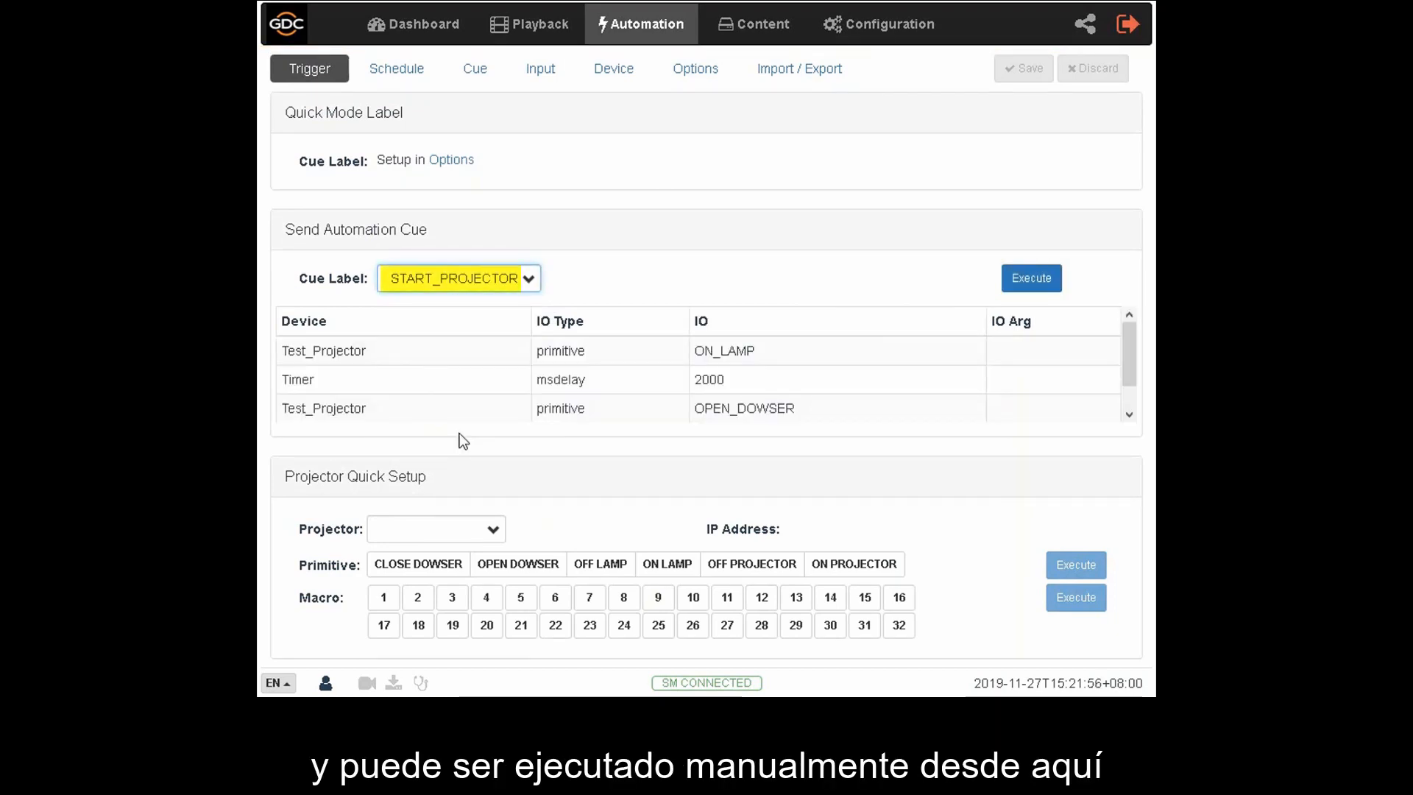
{"action": "scroll", "coordinate": [493, 387], "scroll_direction": "down", "scroll_amount": 1}
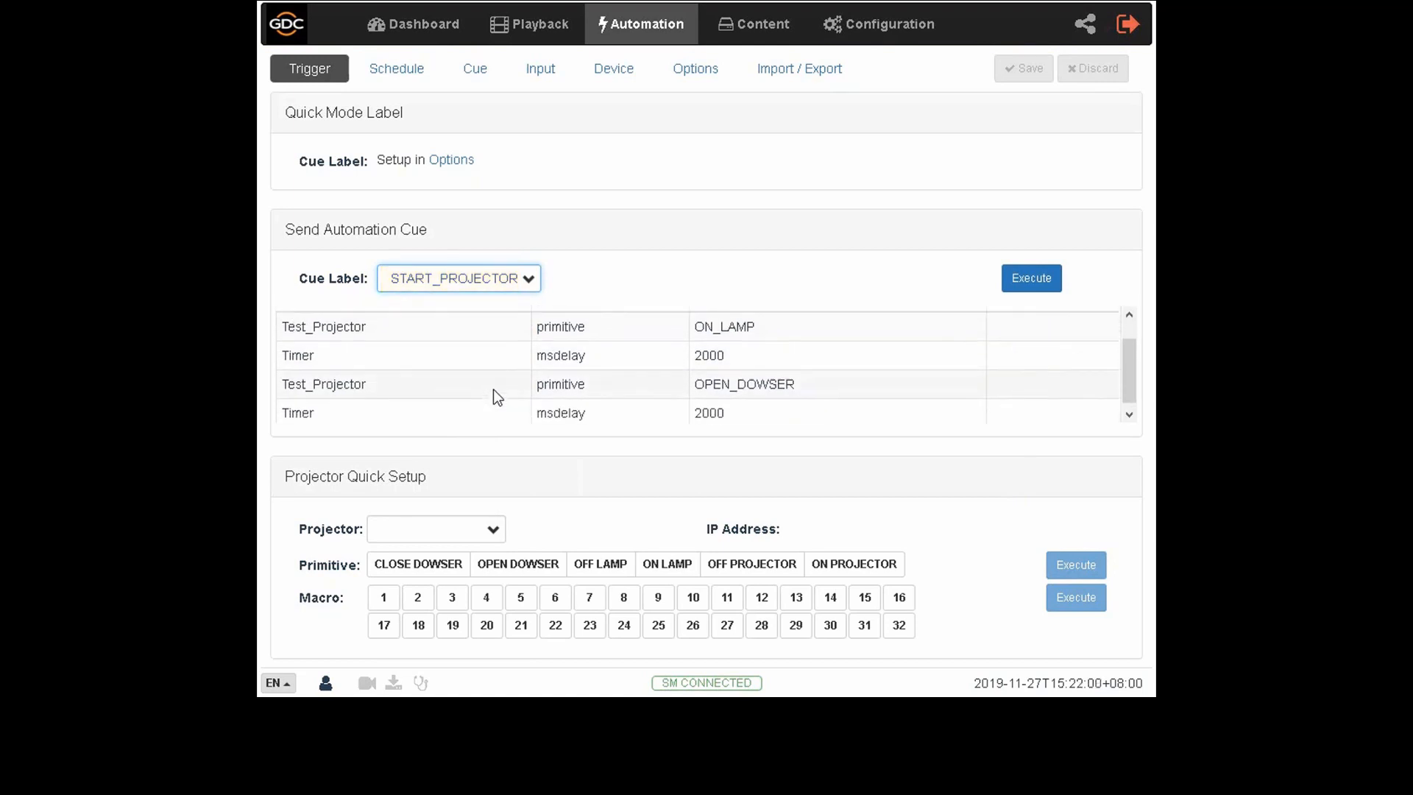
{"action": "scroll", "coordinate": [493, 391], "scroll_direction": "up", "scroll_amount": 1}
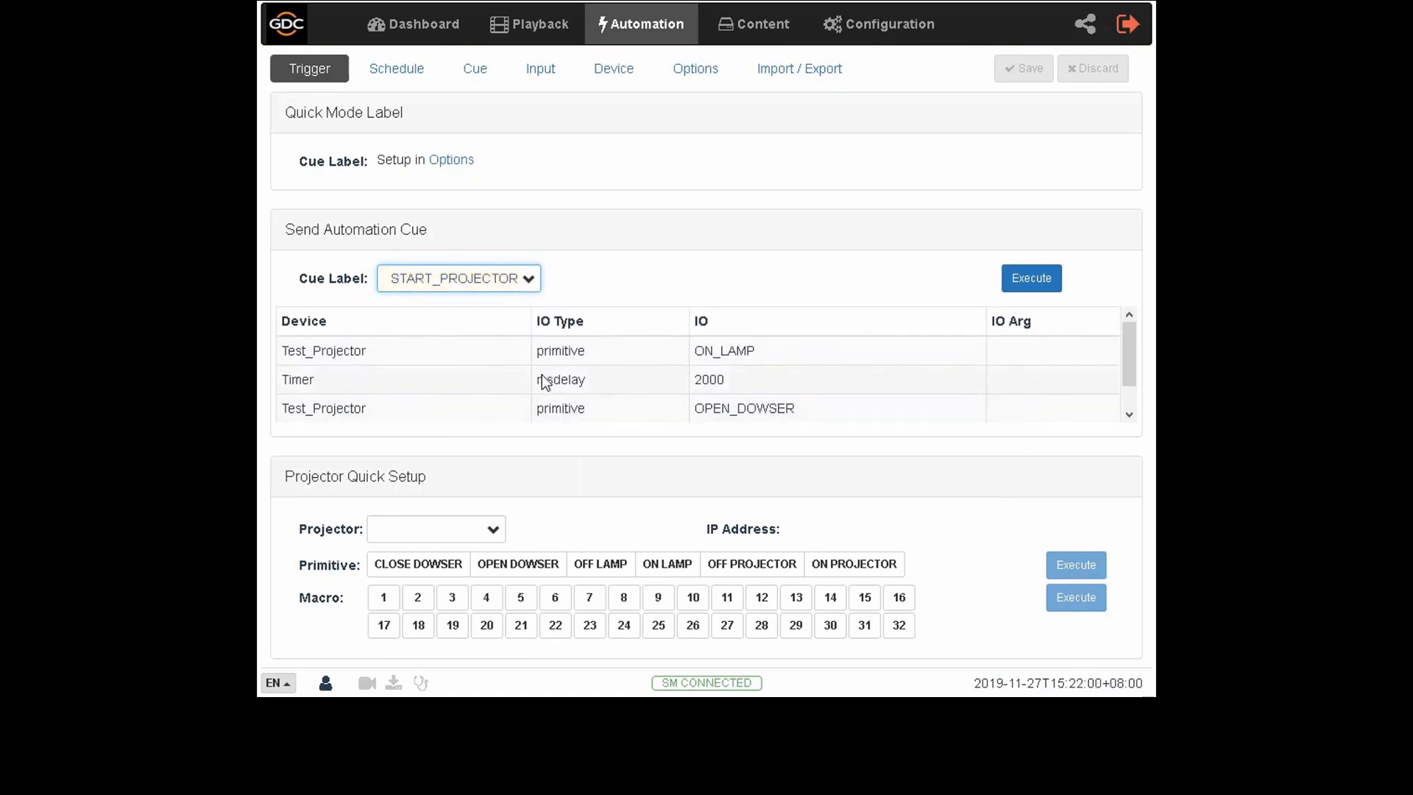
{"action": "left_click", "coordinate": [1046, 294]}
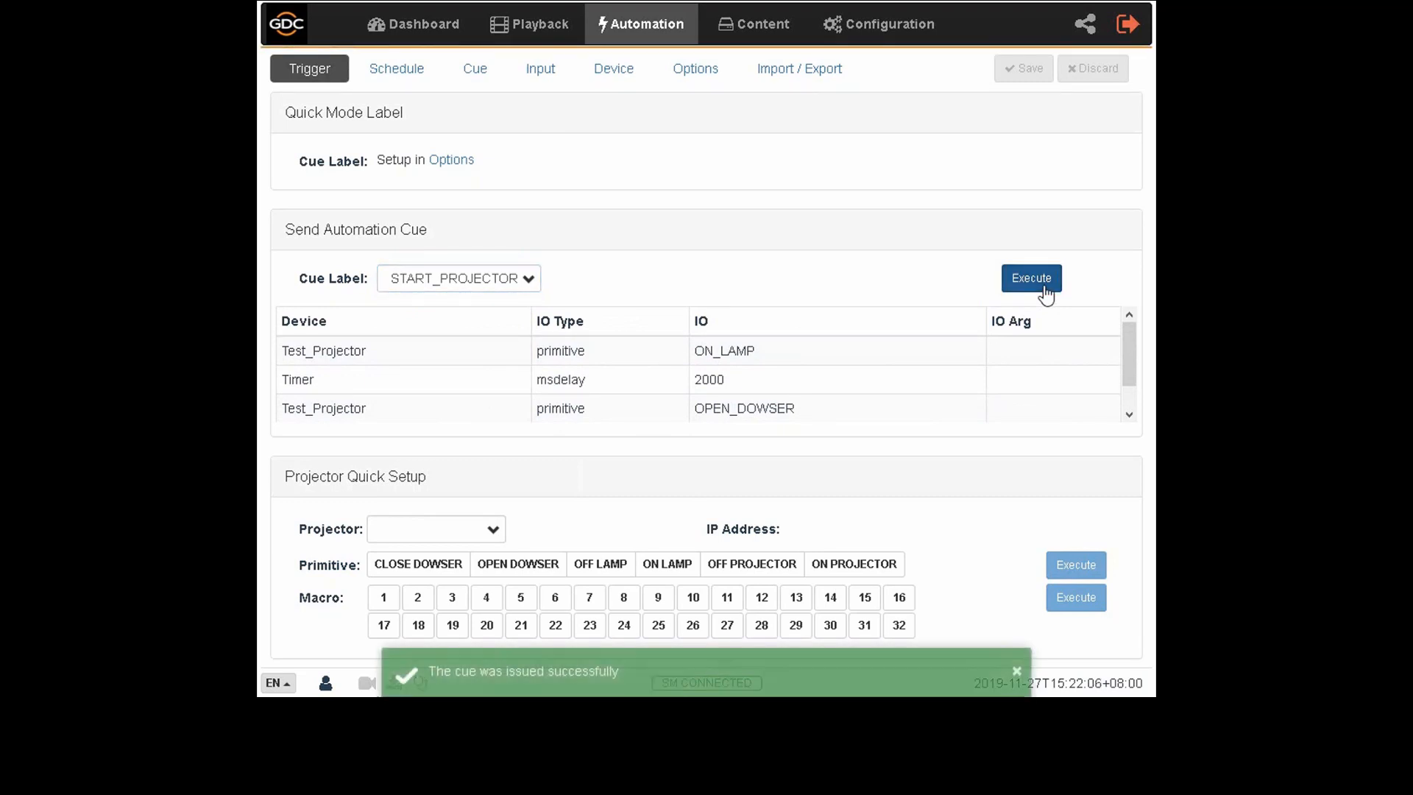
{"action": "left_click", "coordinate": [1016, 672]}
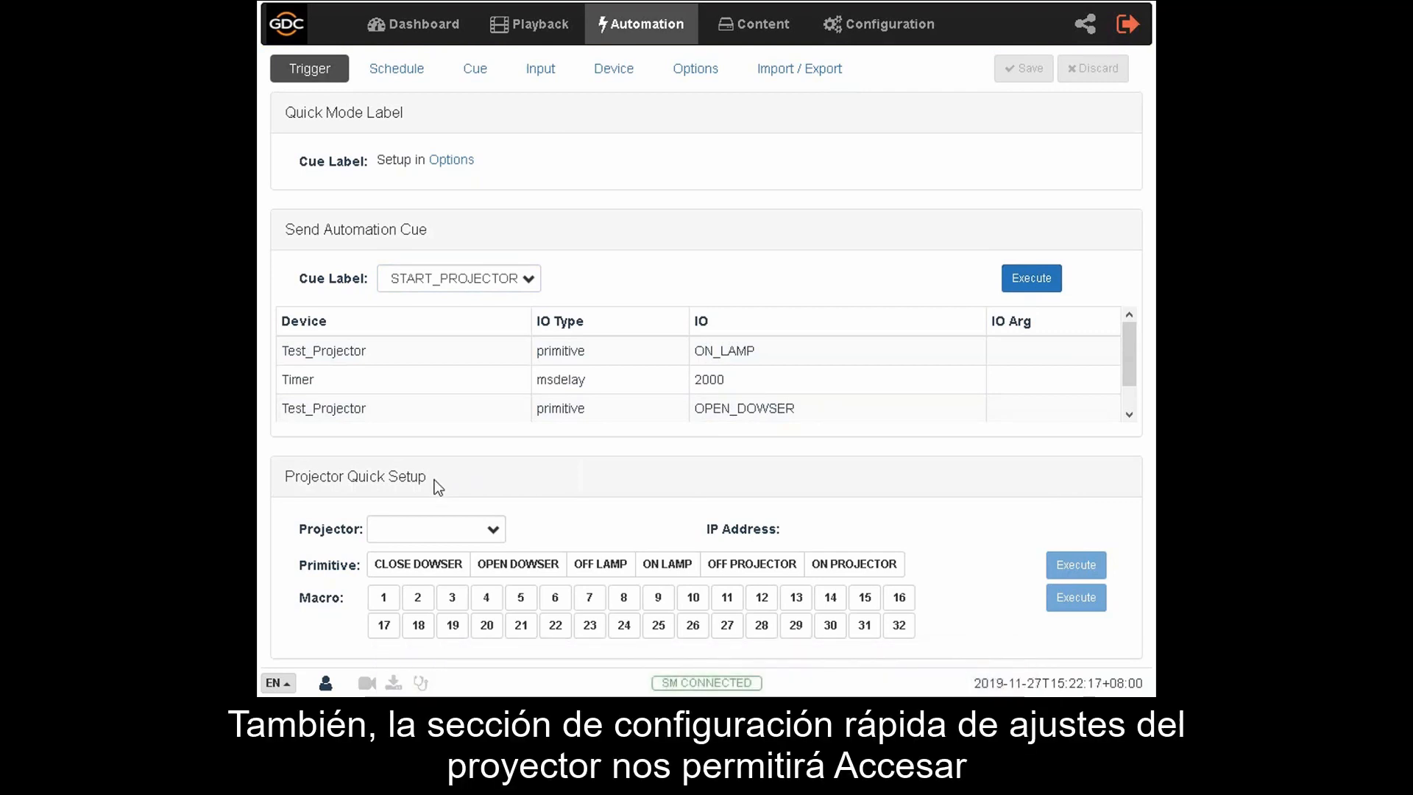
- Choose Test_Projector in the projector quick setup and select the OPEN DOWSER primitive and macro 4
{"action": "left_click", "coordinate": [493, 527]}
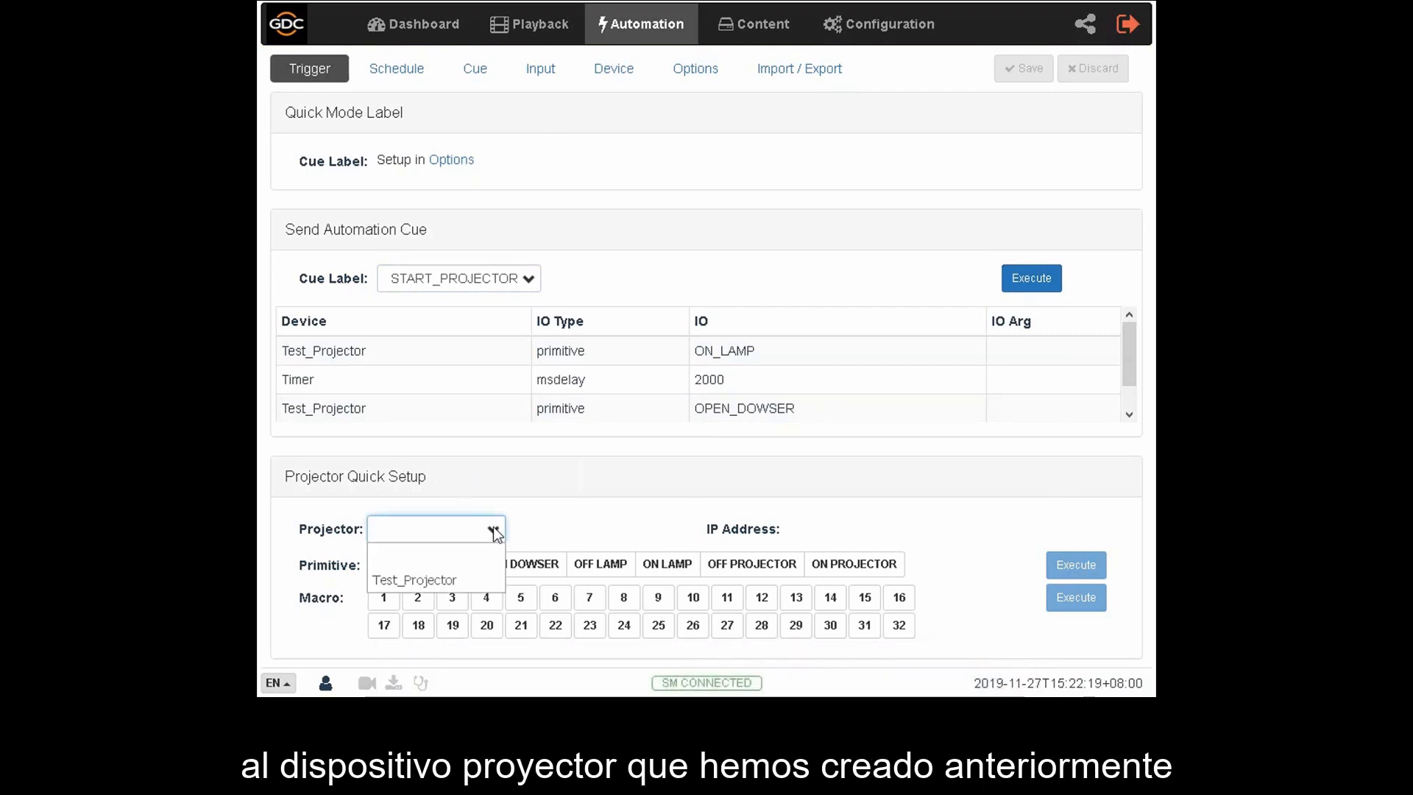
{"action": "left_click", "coordinate": [457, 581]}
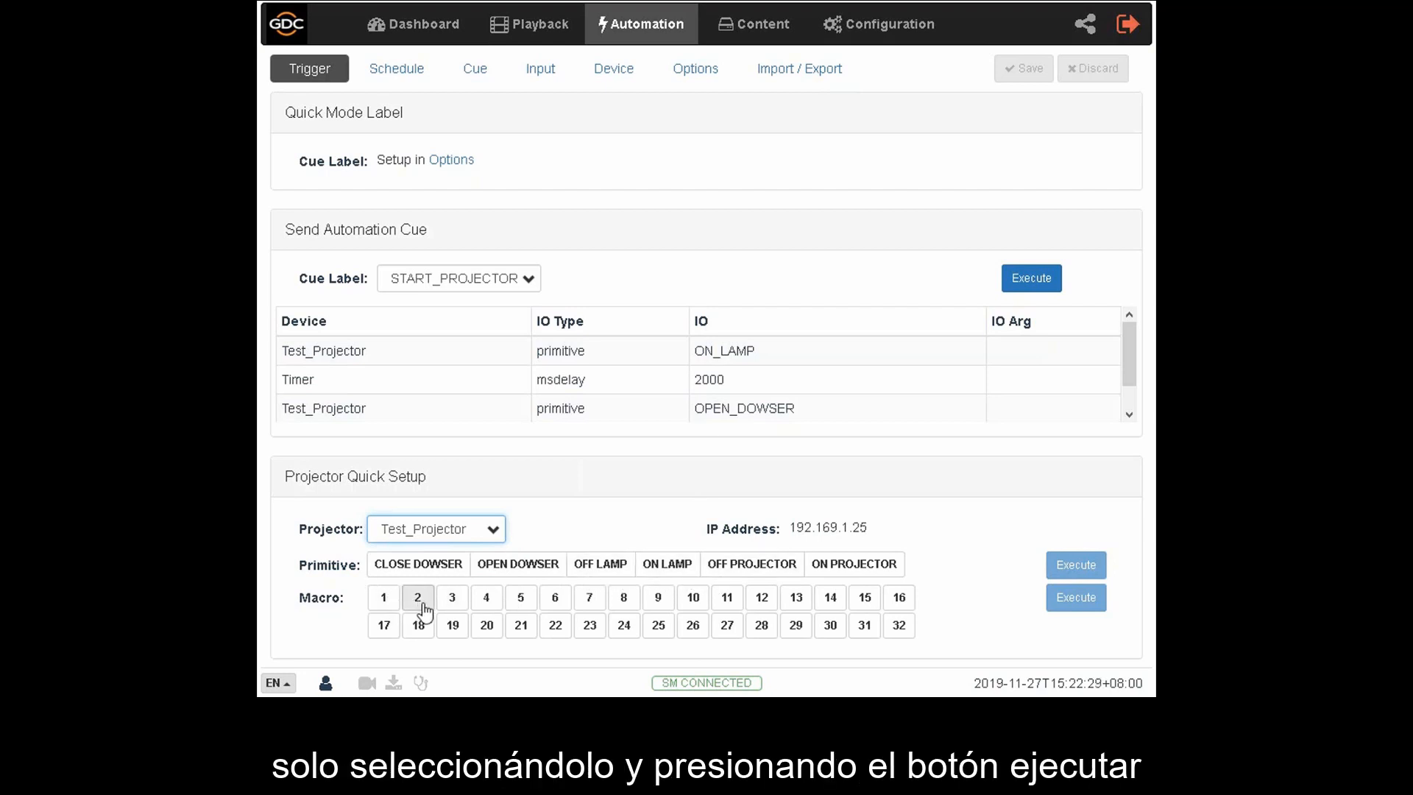
{"action": "left_click", "coordinate": [546, 569]}
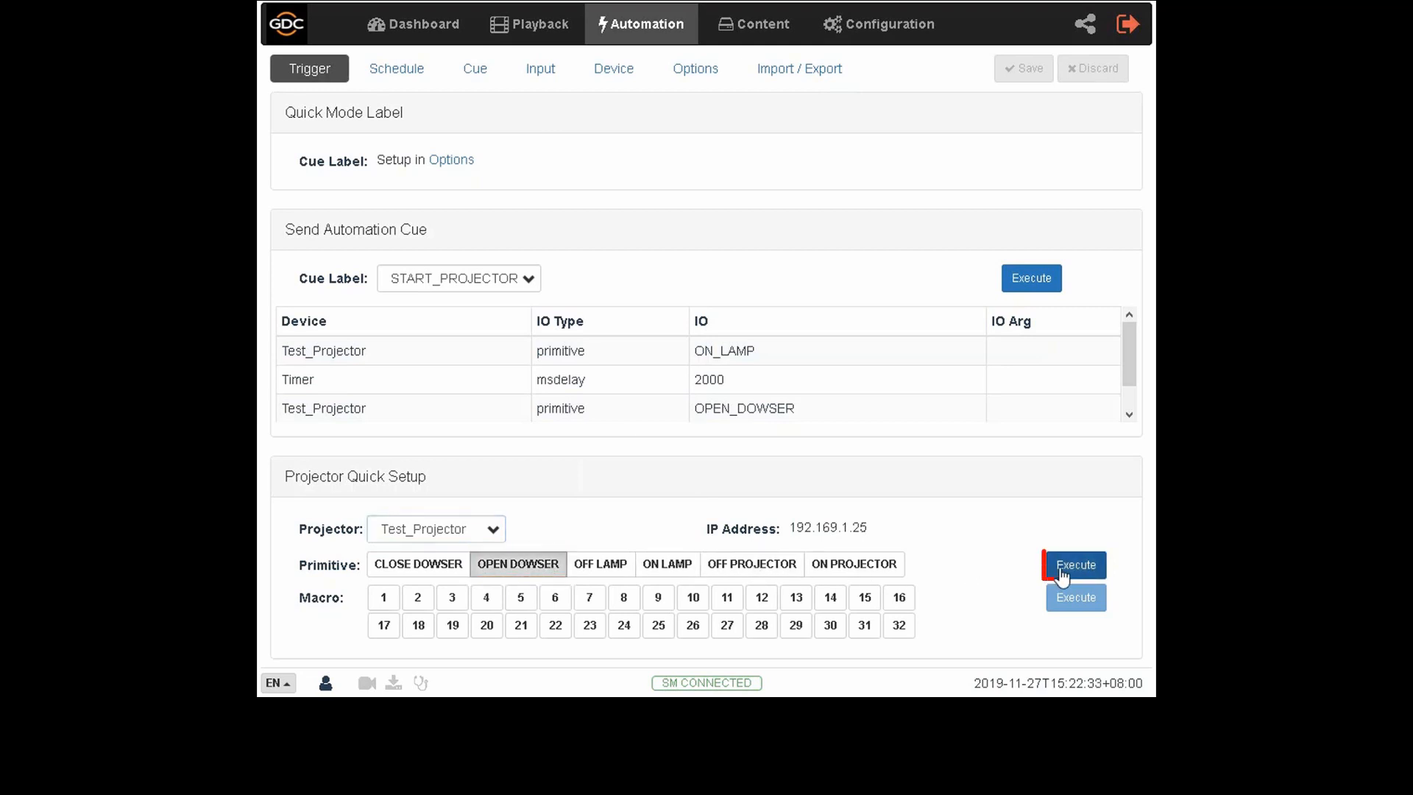
{"action": "left_click", "coordinate": [484, 597]}
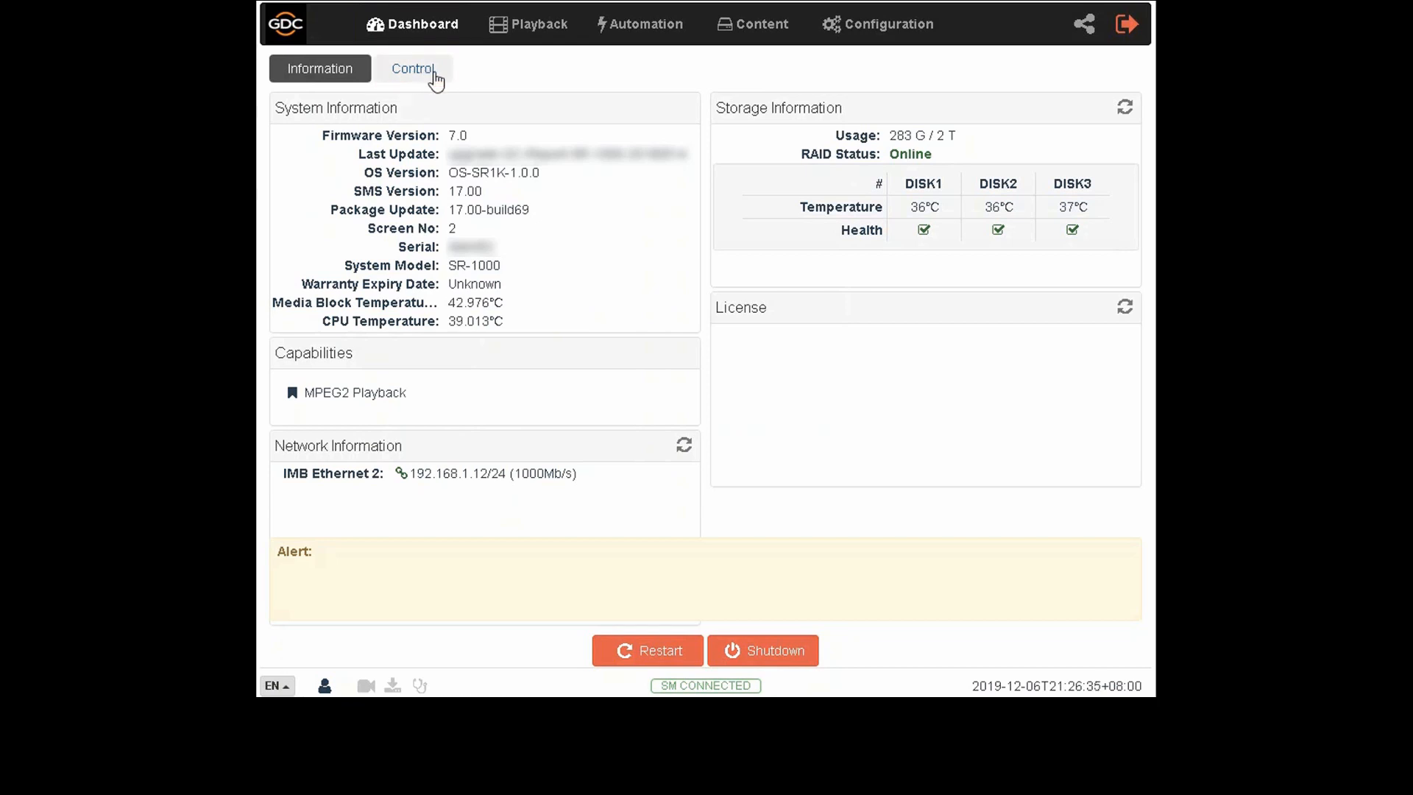
- Go from the dashboard's Control page to the cue setup, rename the START_PROJECTOR cue to q_START_PROJECTOR and save the change
{"action": "left_click", "coordinate": [414, 68]}
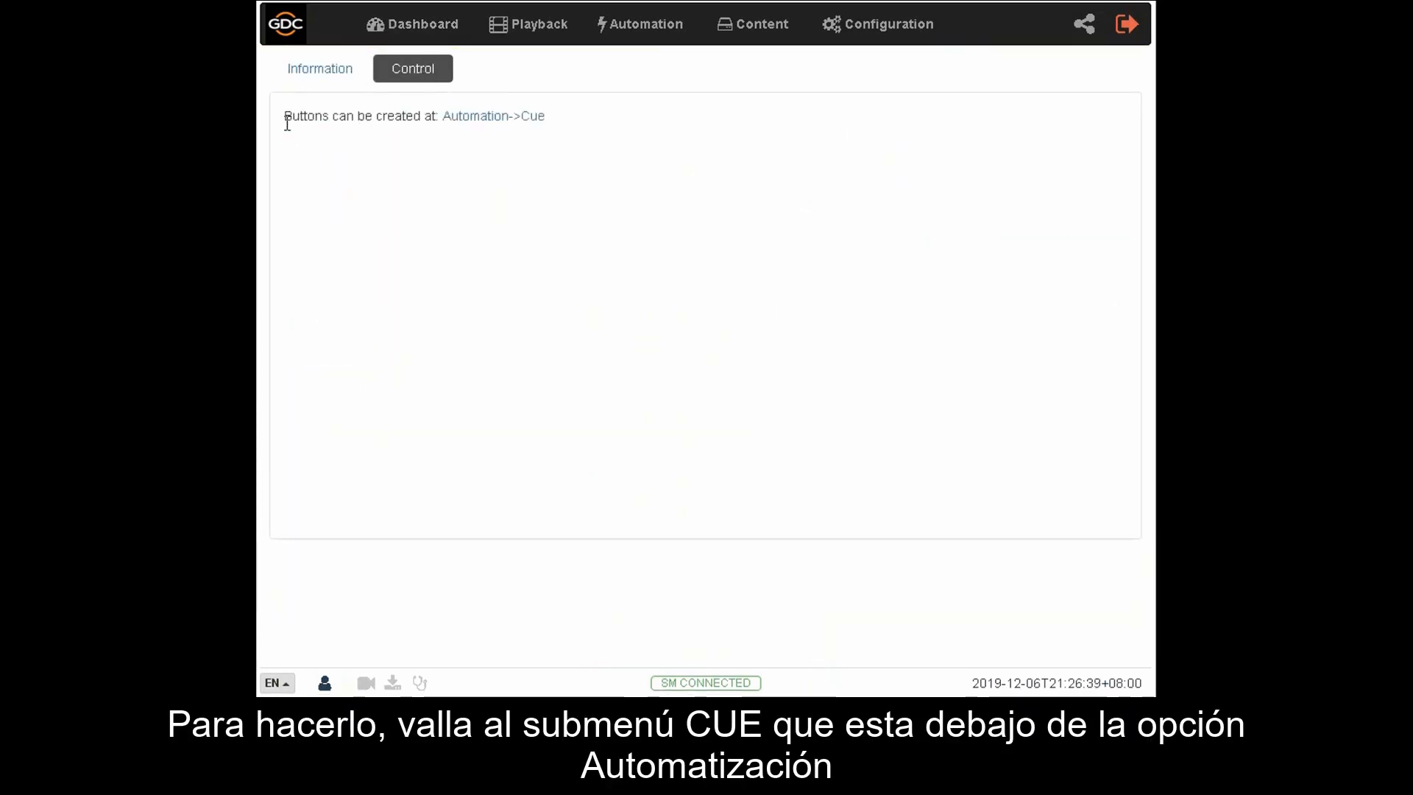
{"action": "left_click", "coordinate": [490, 118]}
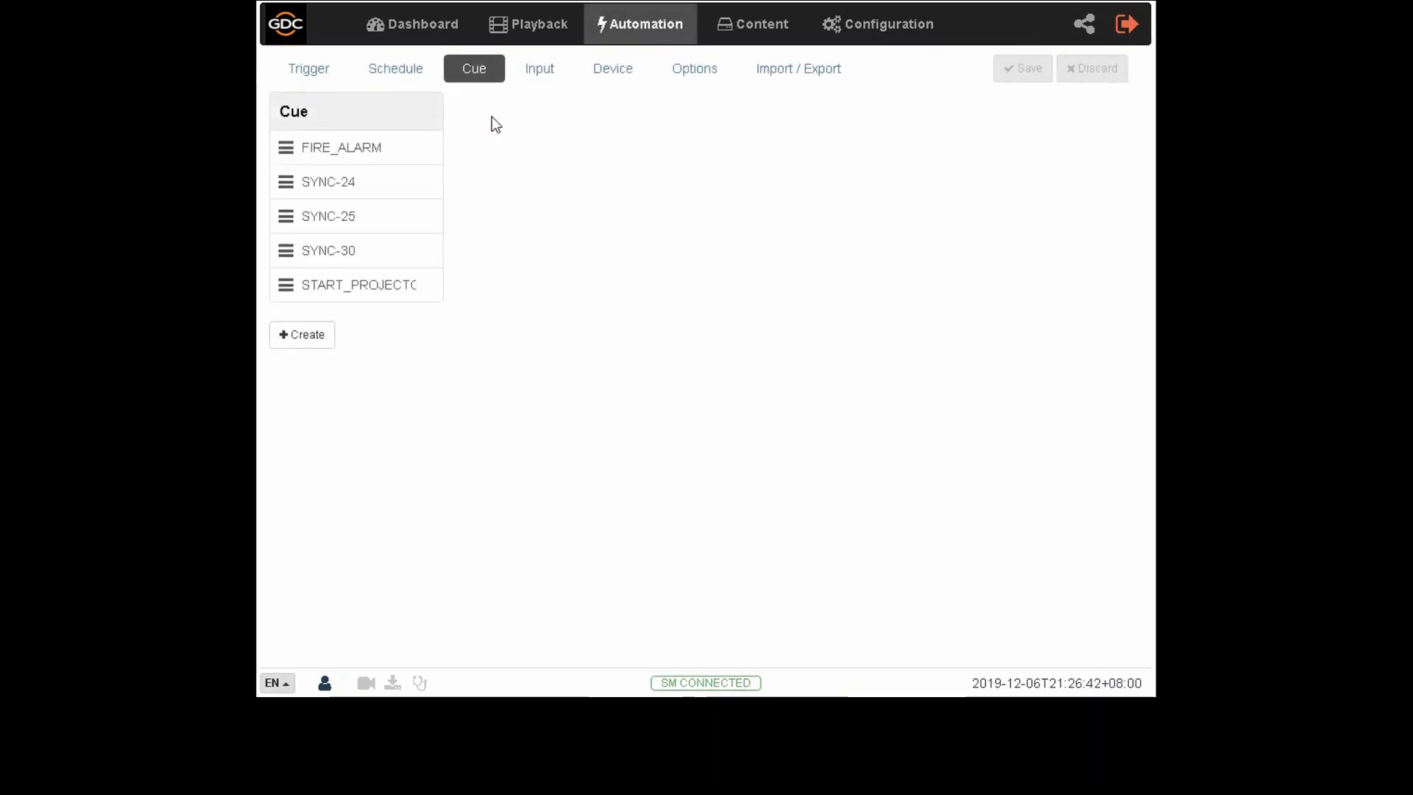
{"action": "left_click", "coordinate": [412, 289]}
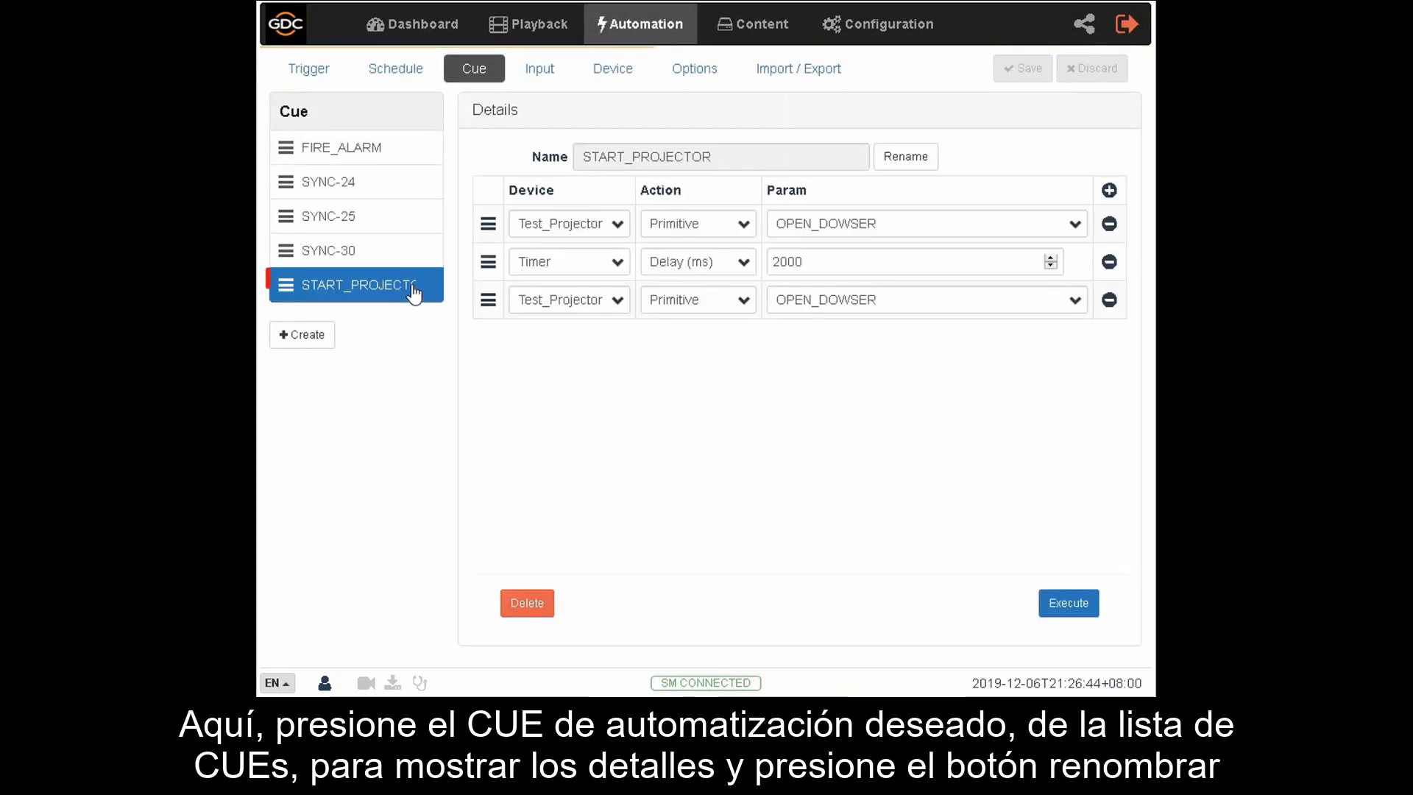
{"action": "left_click", "coordinate": [920, 157]}
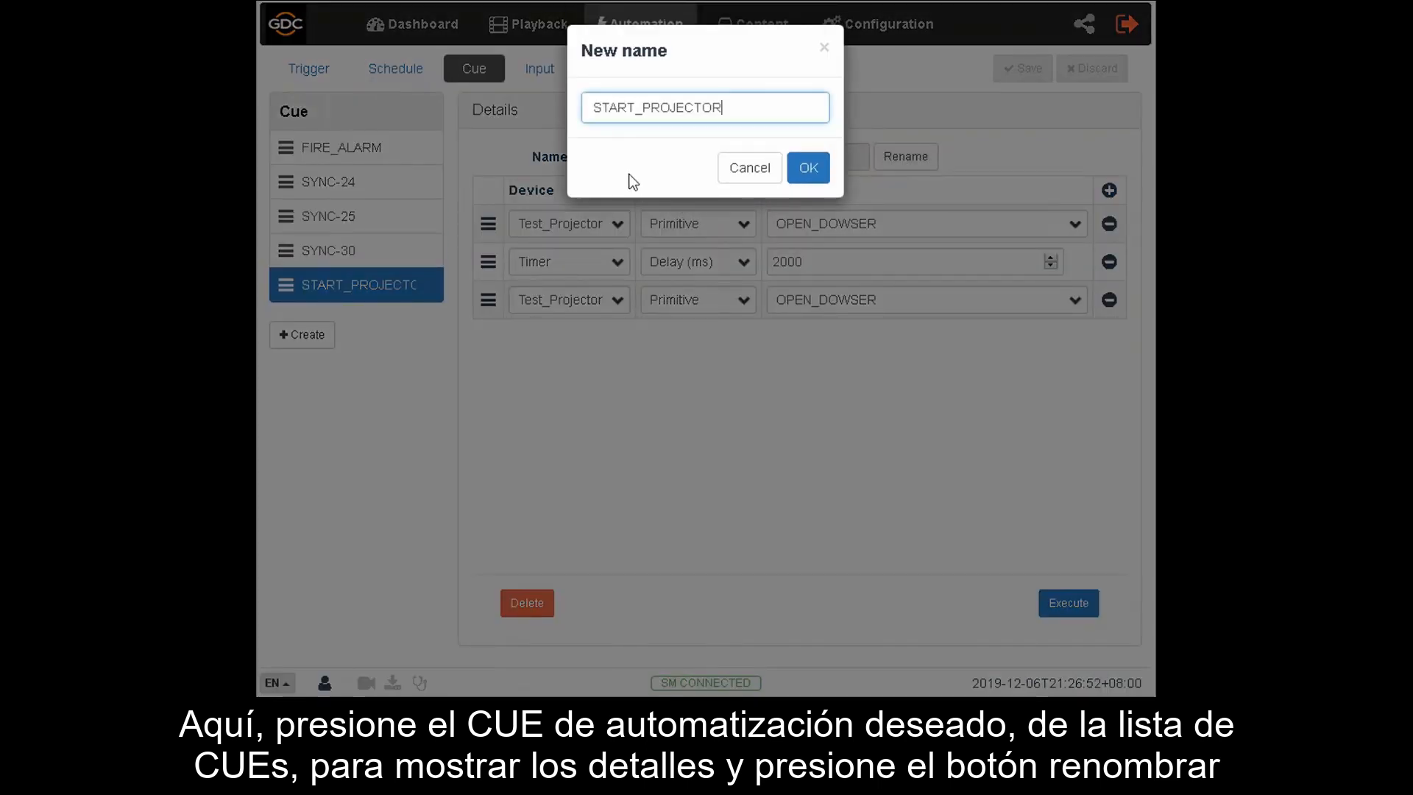
{"action": "left_click", "coordinate": [596, 109]}
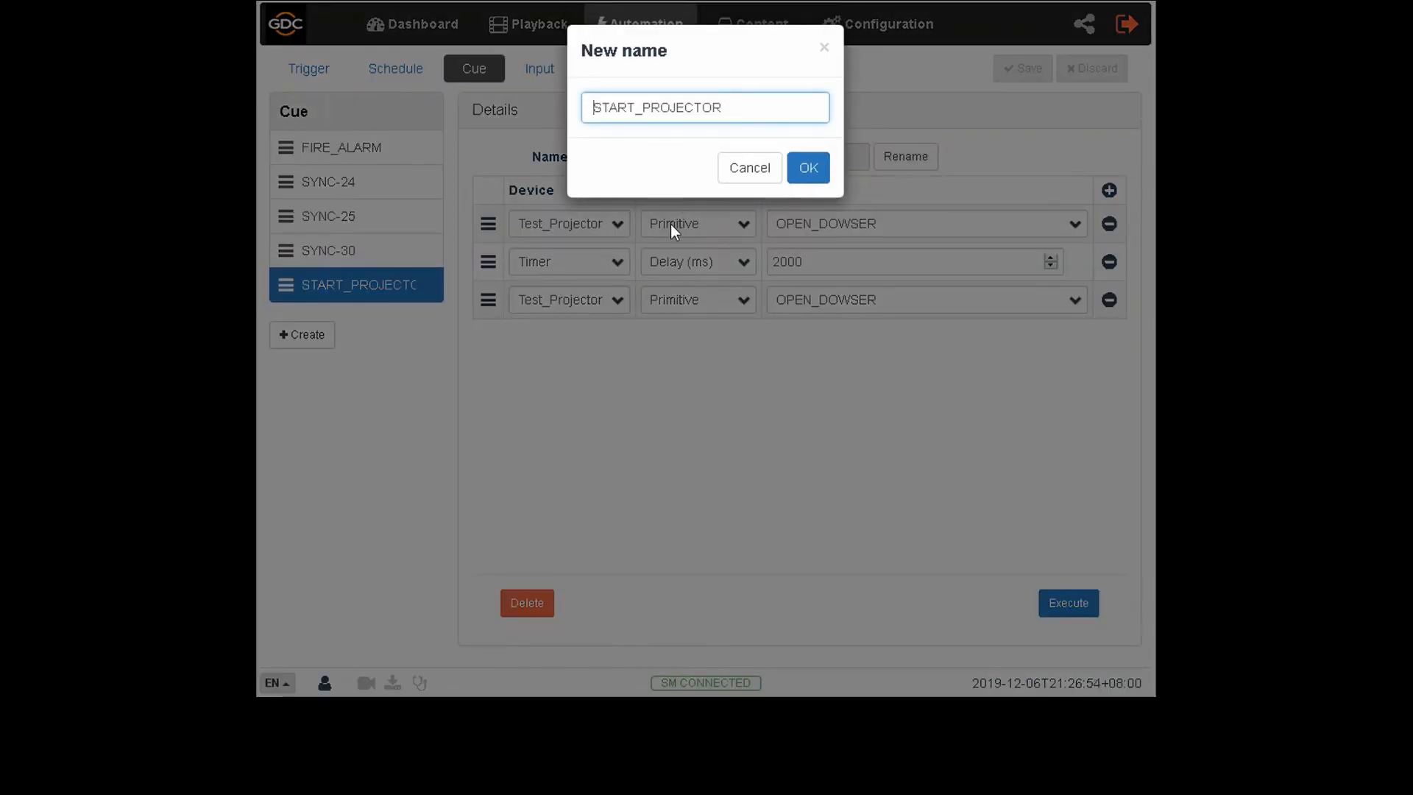
{"action": "type", "text": "q"}
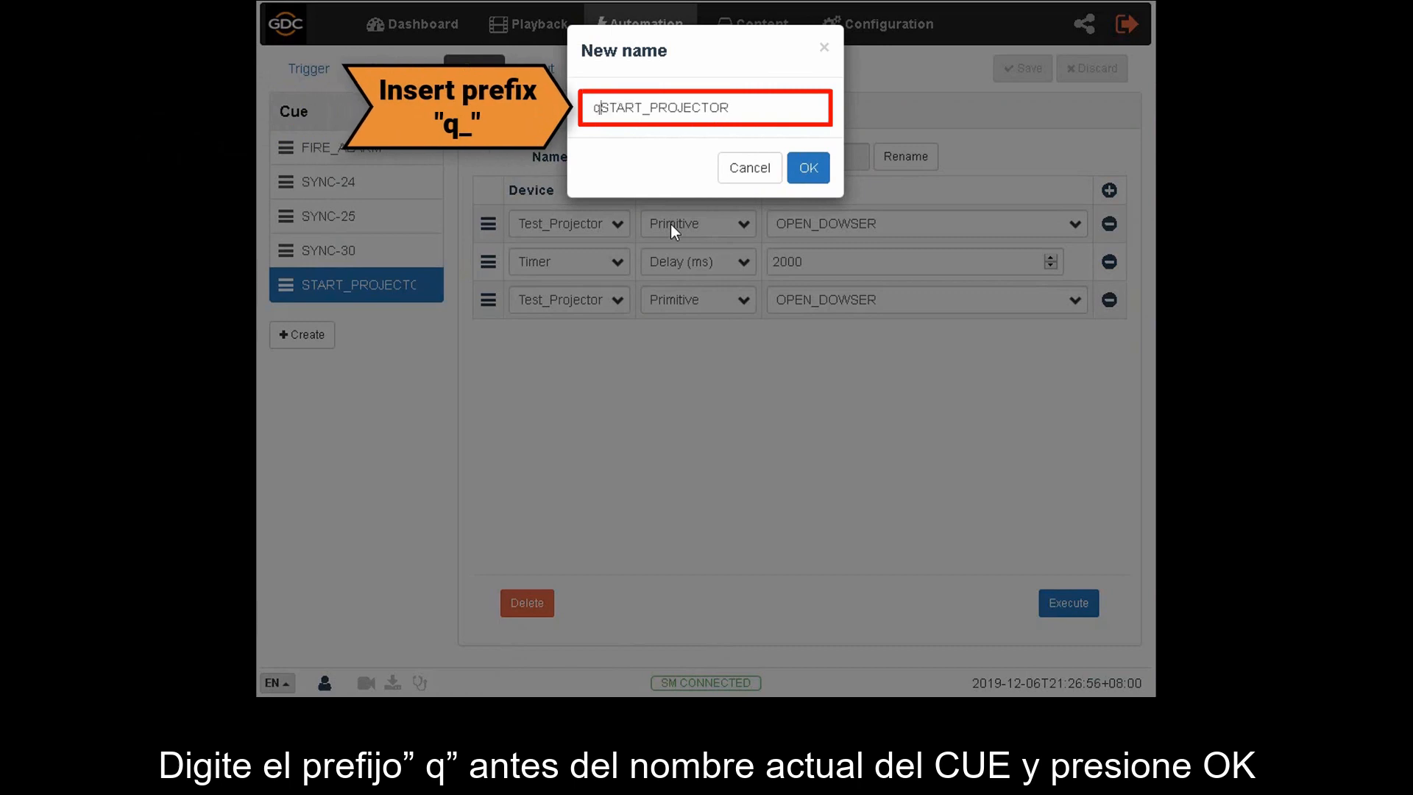
{"action": "type", "text": "_"}
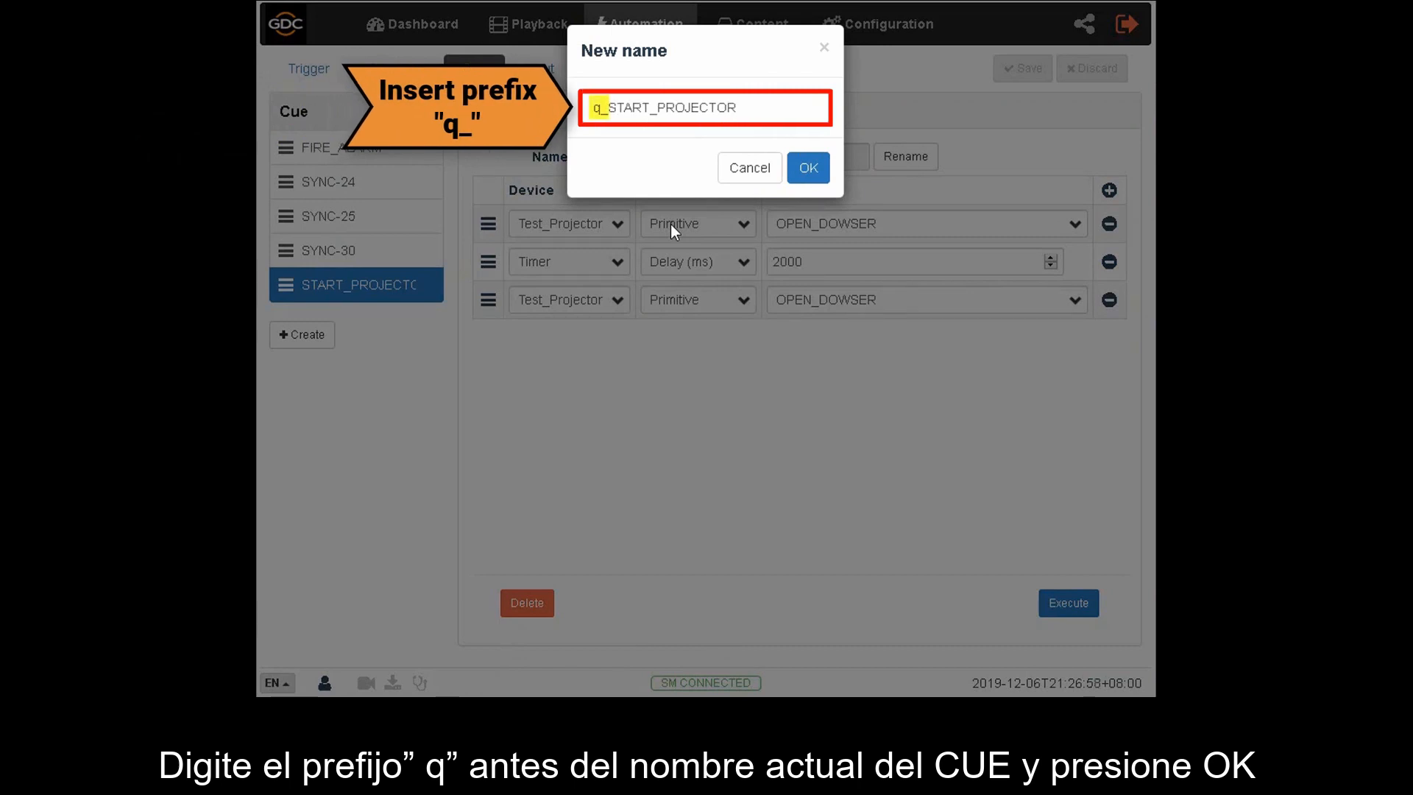
{"action": "left_click", "coordinate": [805, 174]}
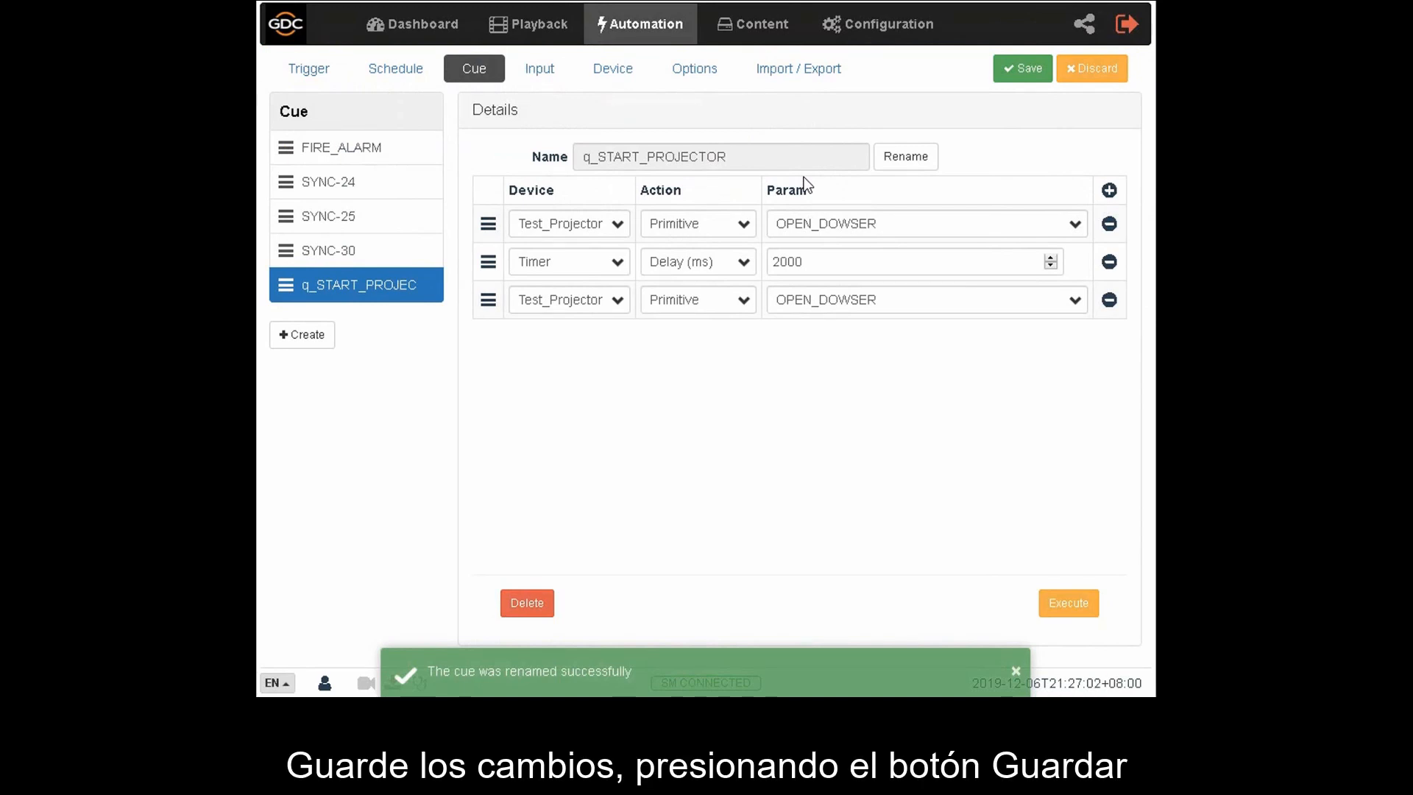
{"action": "left_click", "coordinate": [1044, 84]}
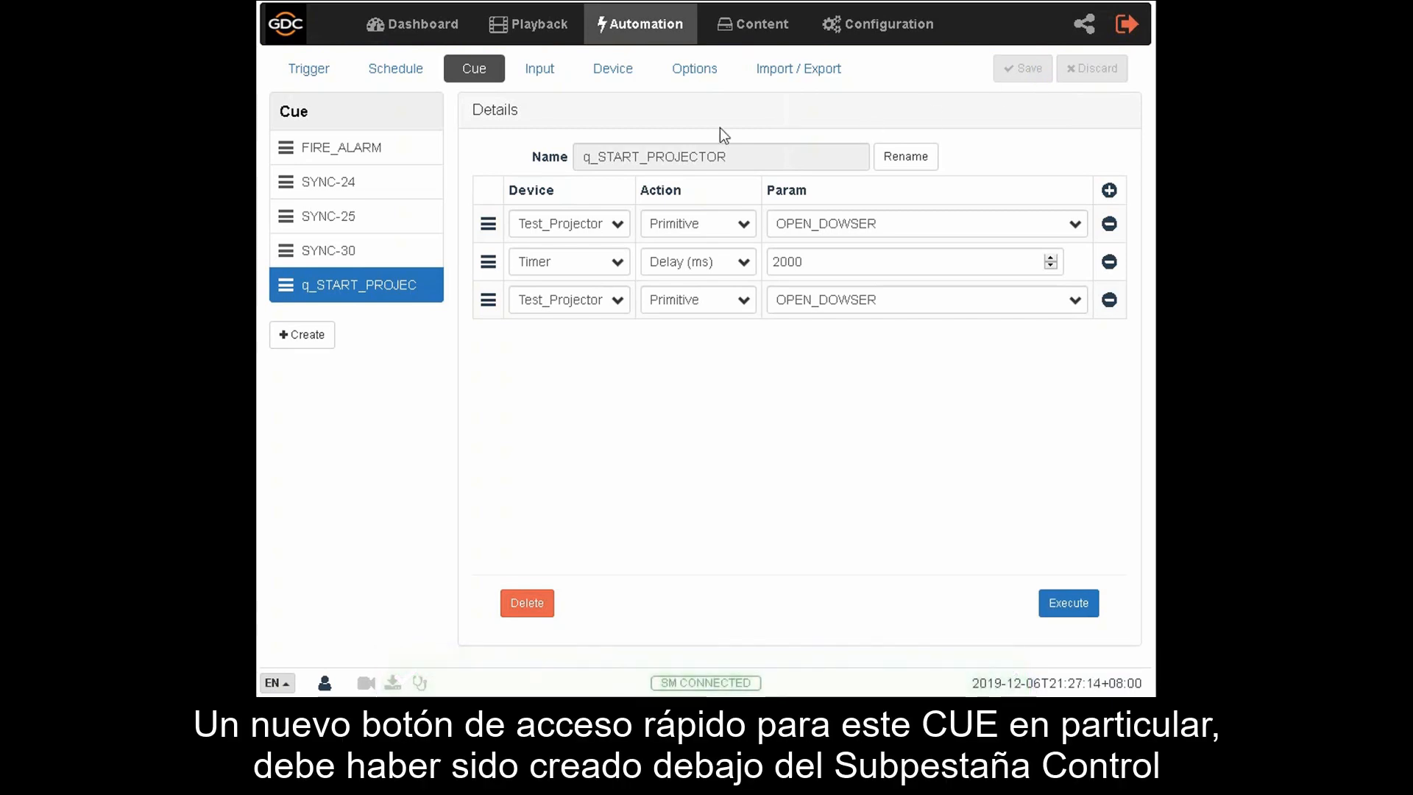
- Open the dashboard's Control page to check for the renamed cue's shortcut button
{"action": "left_click", "coordinate": [430, 44]}
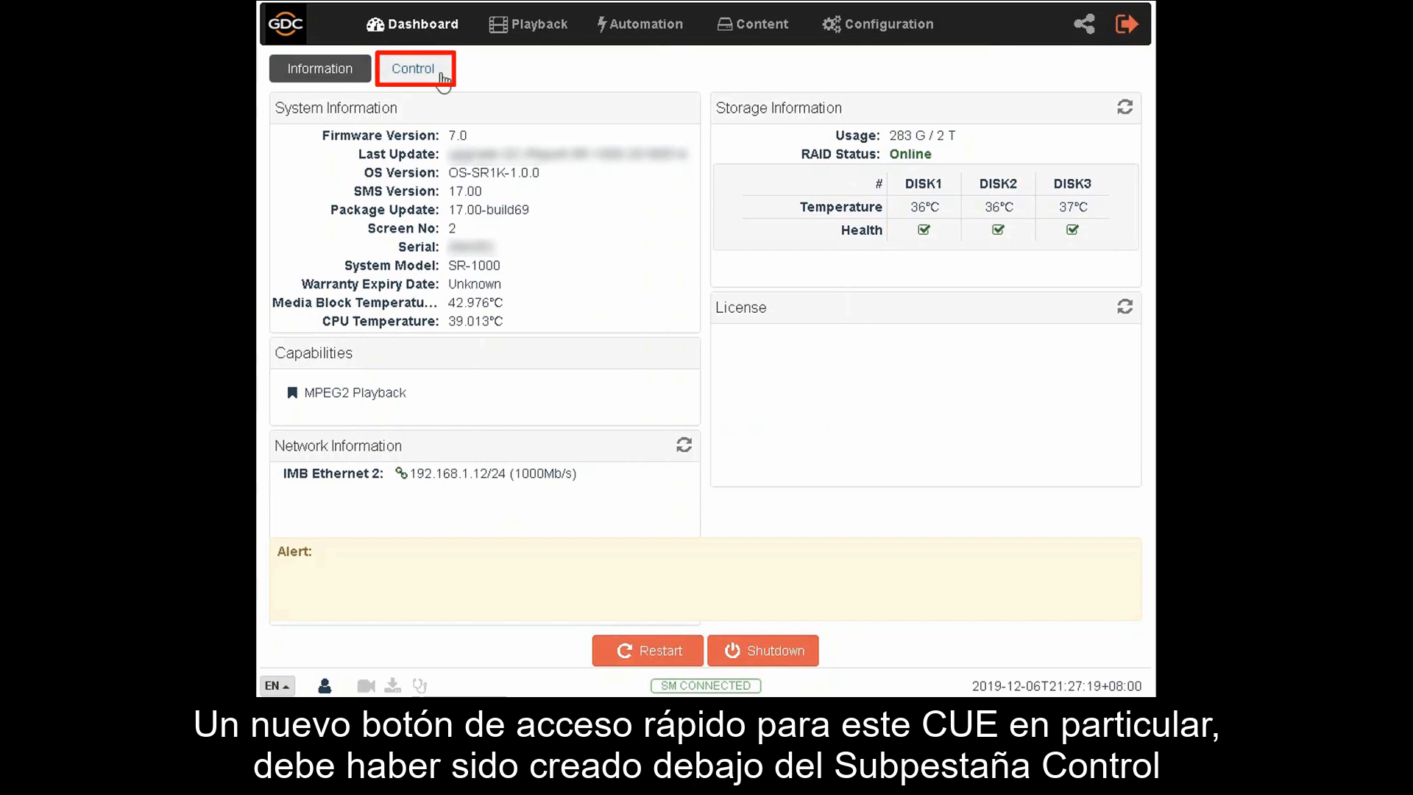
{"action": "left_click", "coordinate": [440, 77]}
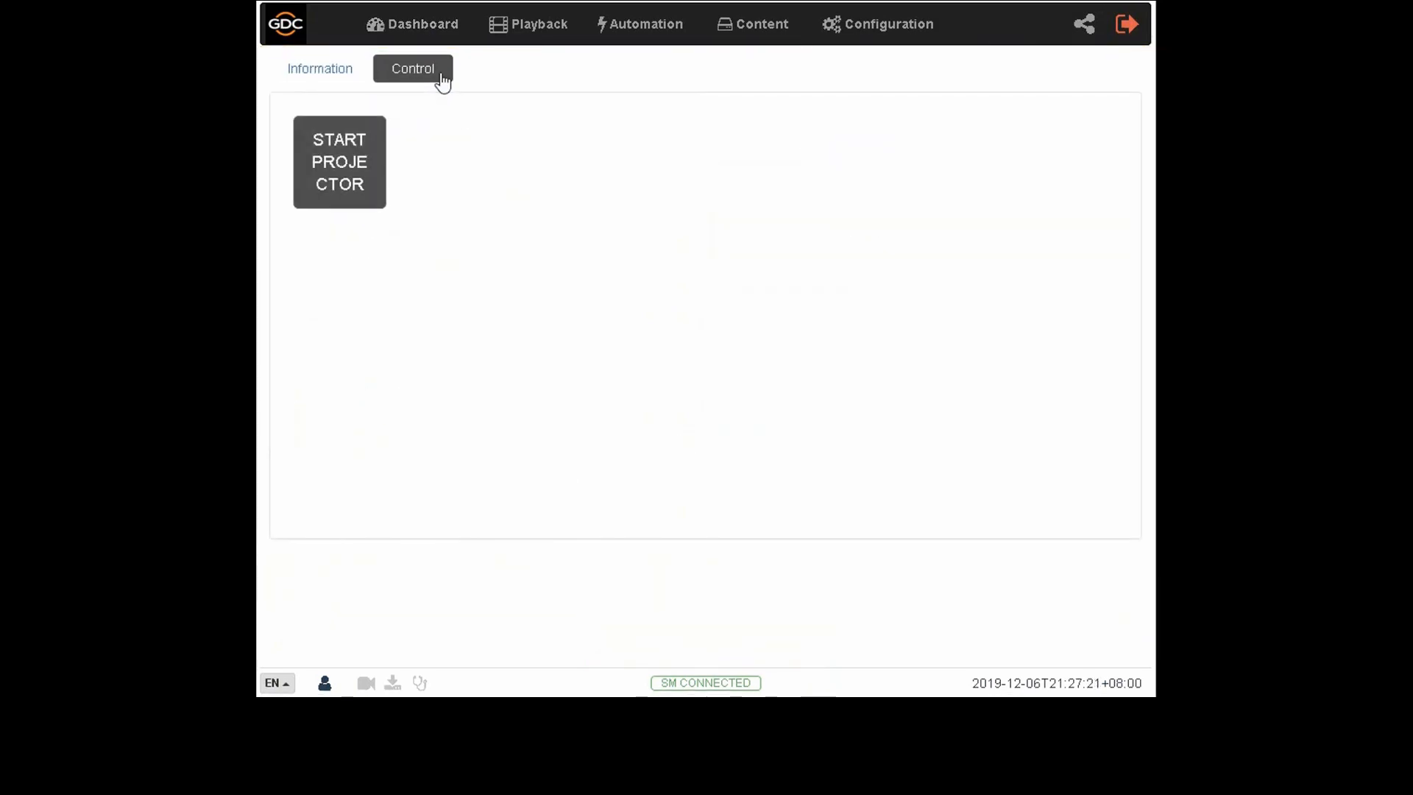